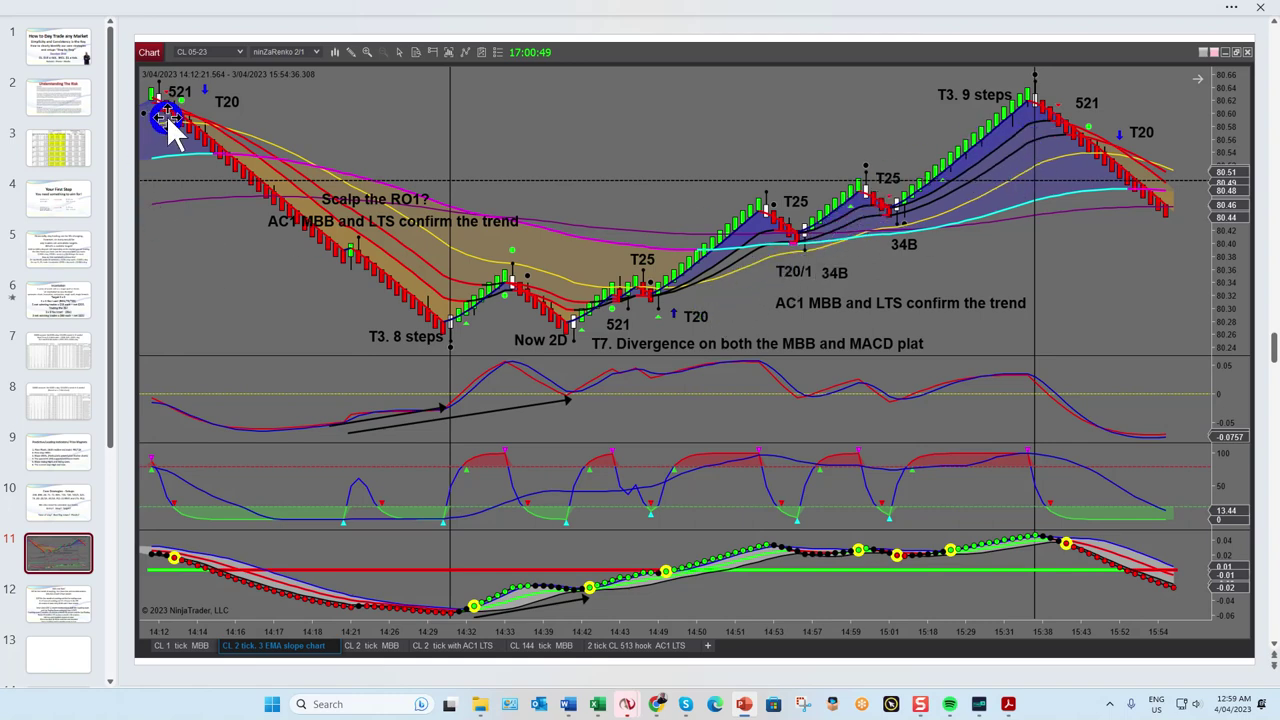
Show slide 12 of the presentation, and switch to NinjaTrader's CL 2 tick, 3 EMA slope chart.
click(100, 605)
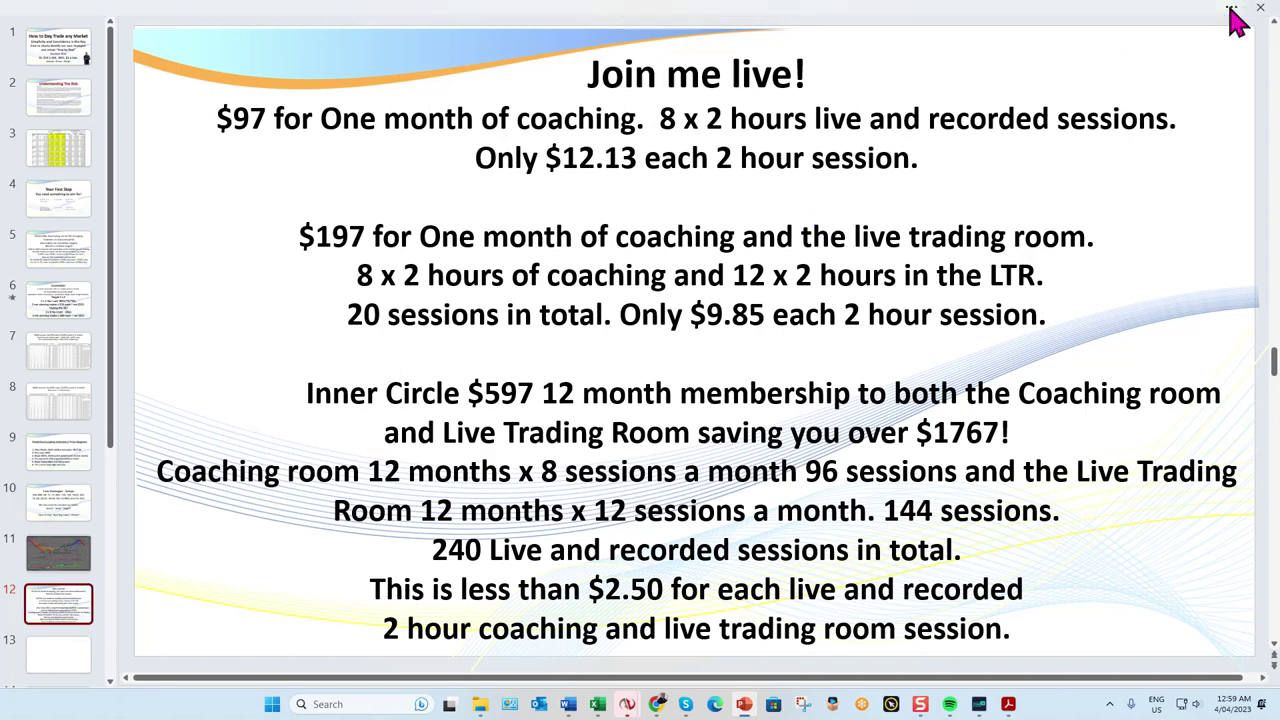
click(1160, 20)
click(1185, 20)
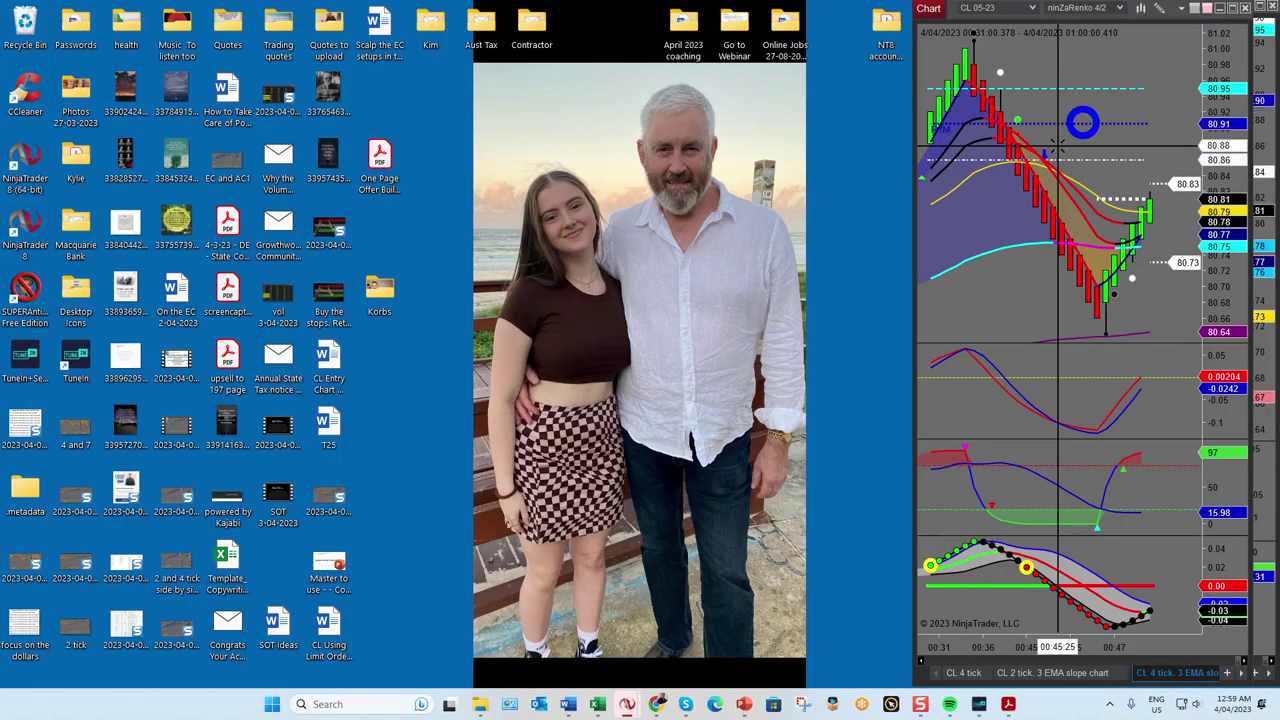
click(626, 706)
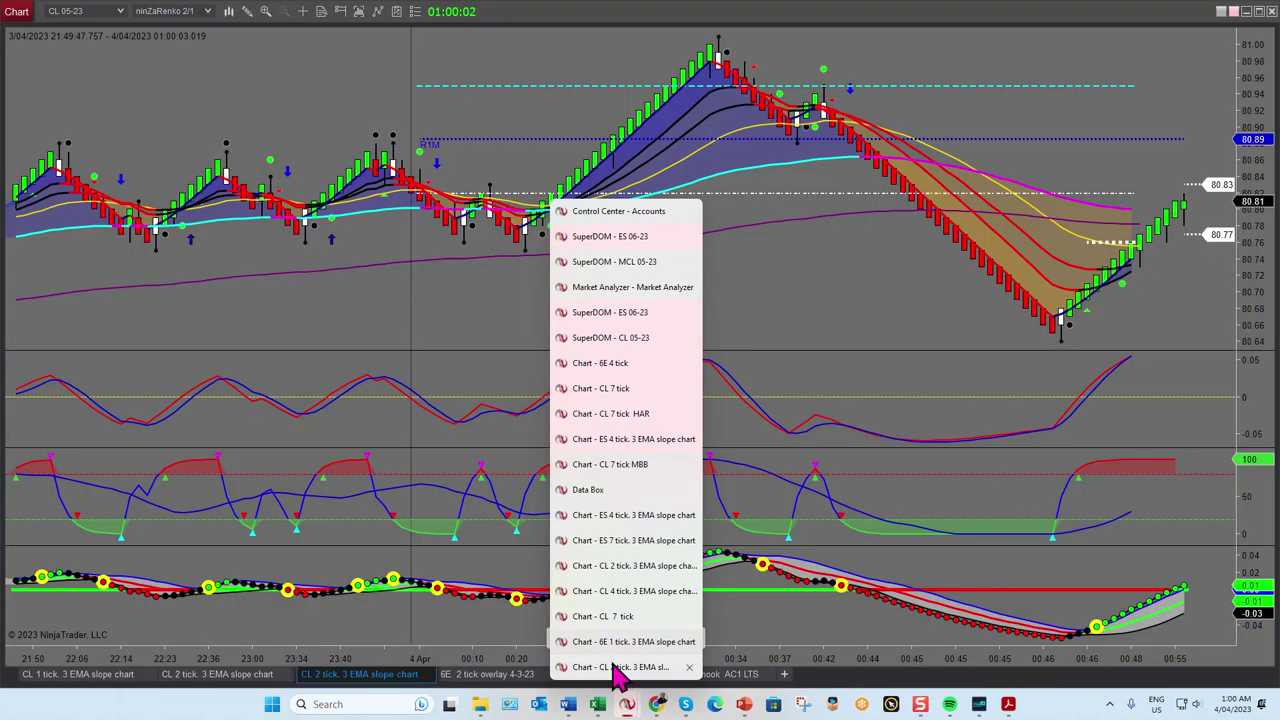
click(618, 667)
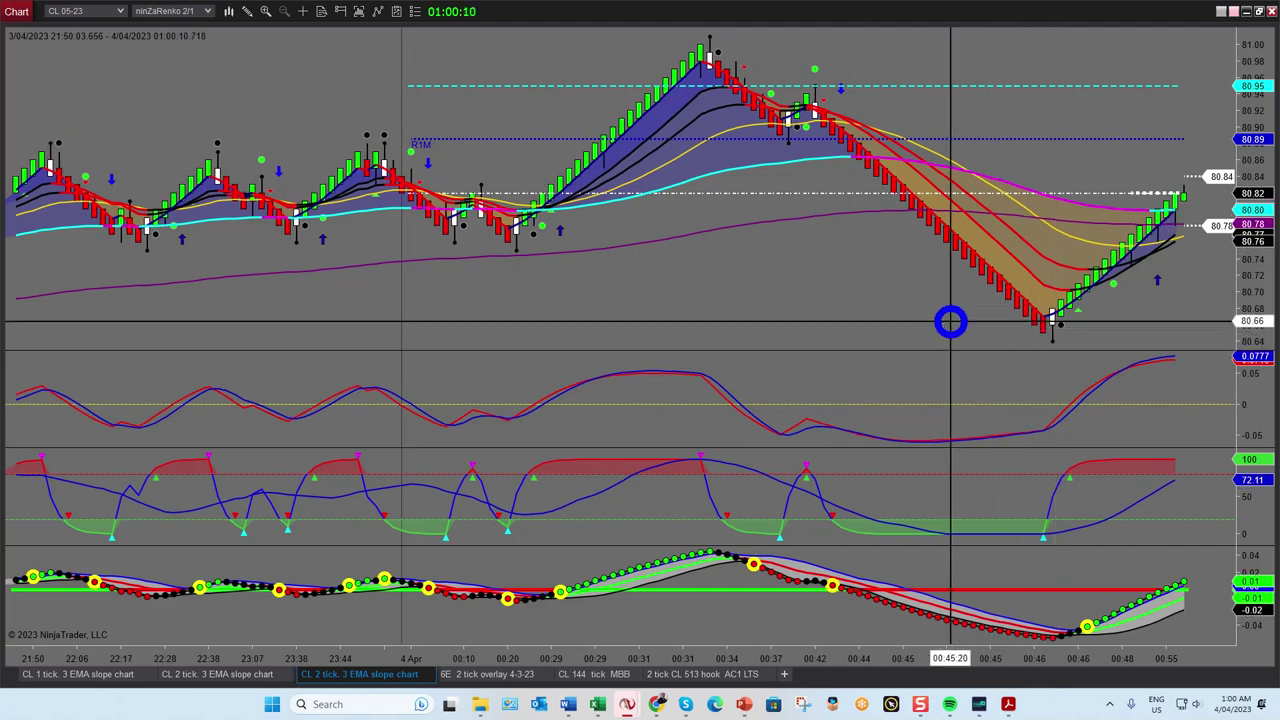
Draw a vertical line through the swing low at about 00:46 on the CL 2 tick chart.
key(ctrl)
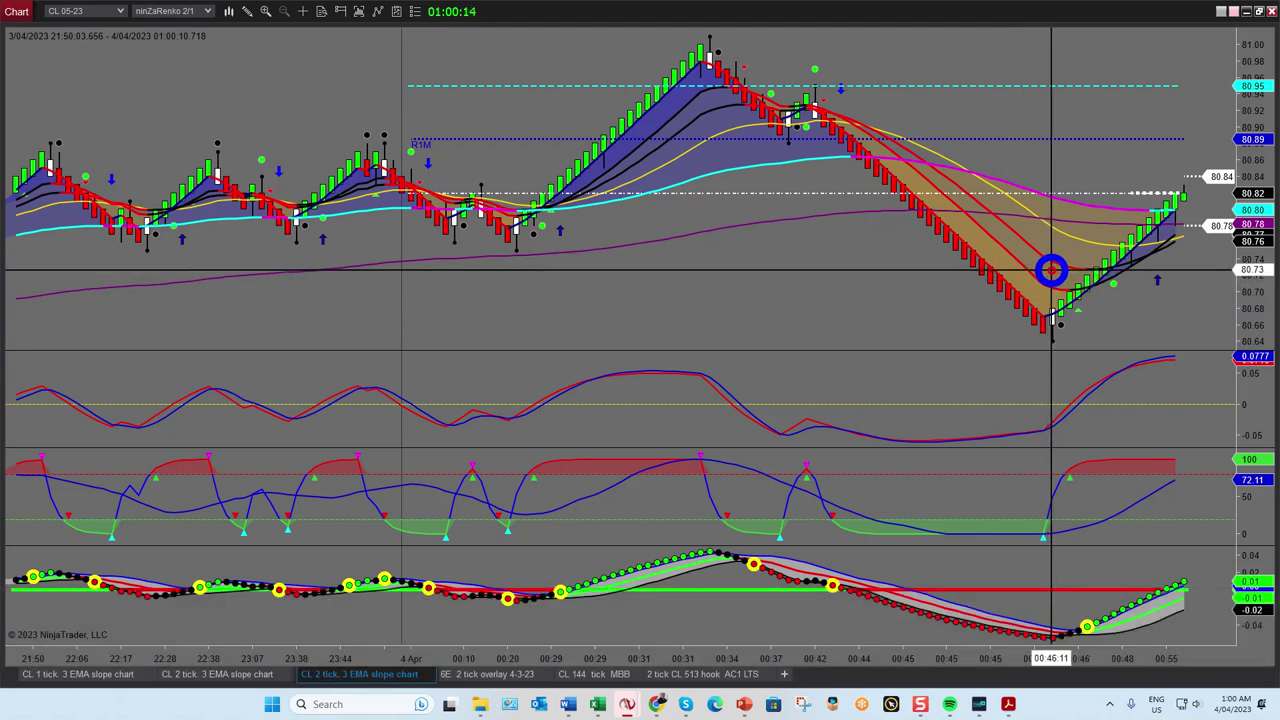
key(ctrl+1)
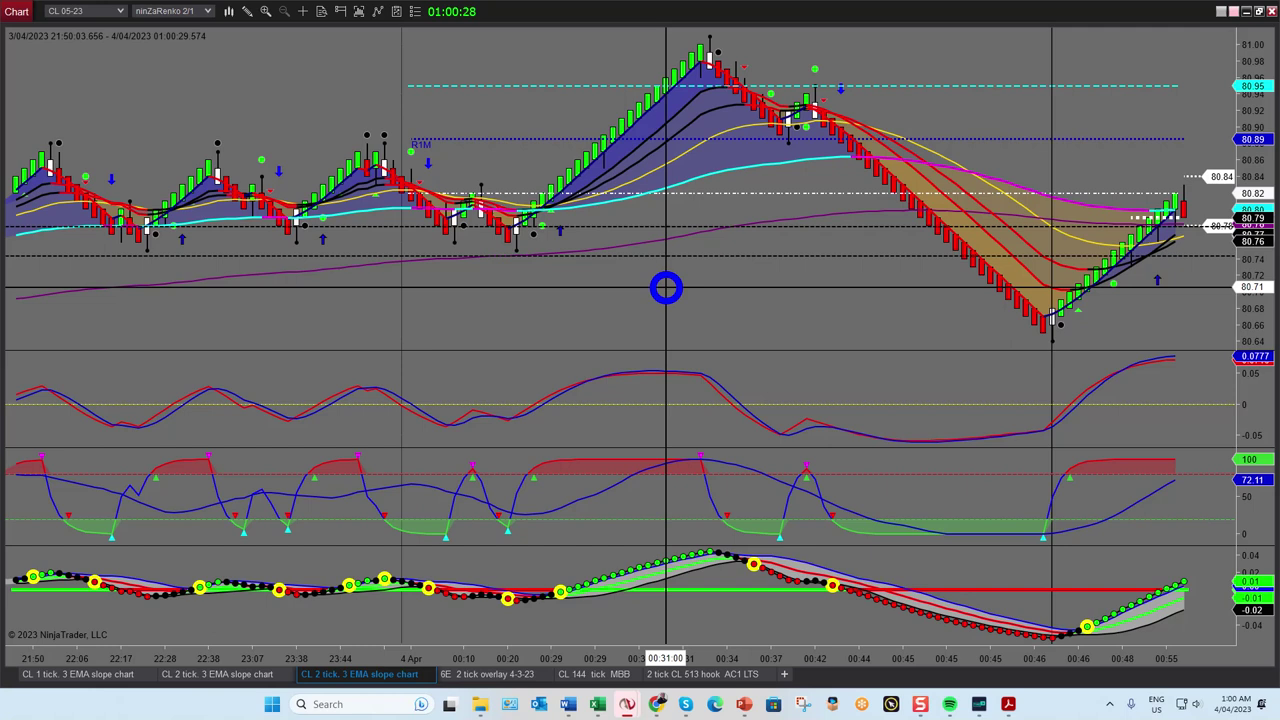
Remove the horizontal line at 80.78 and move the remaining lower horizontal line up to the 80.80 level.
right_click(632, 228)
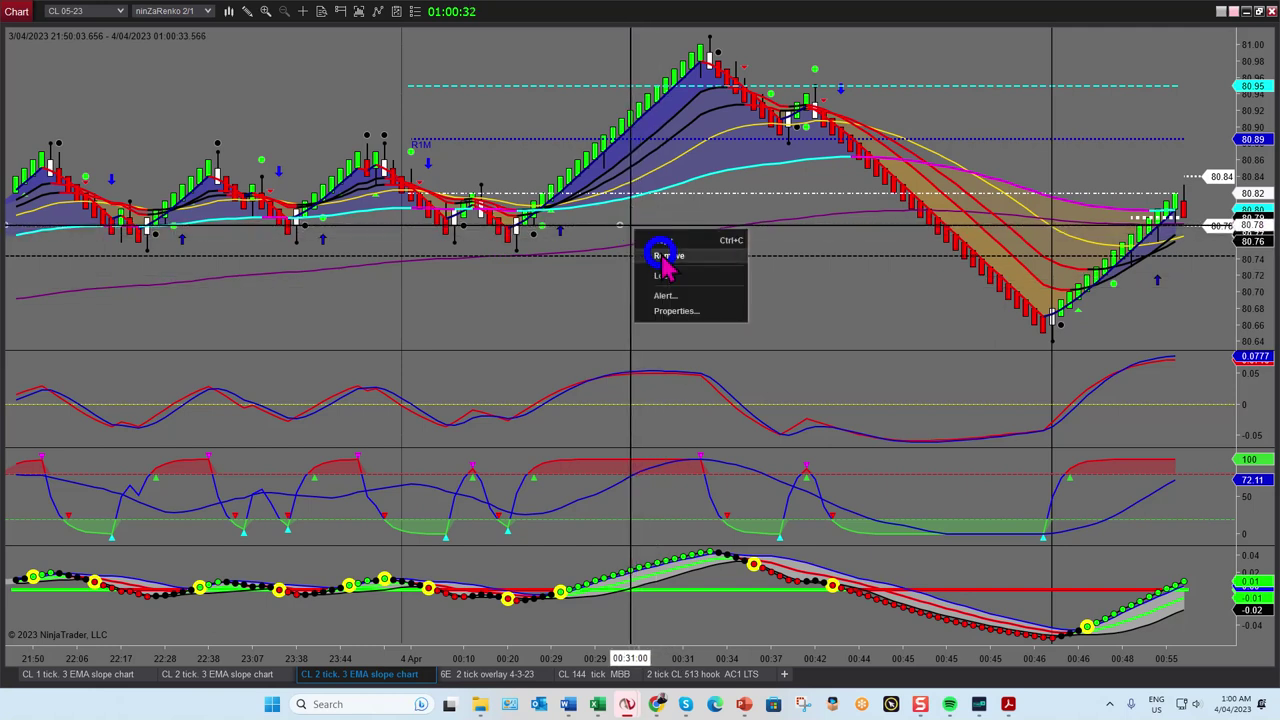
click(666, 256)
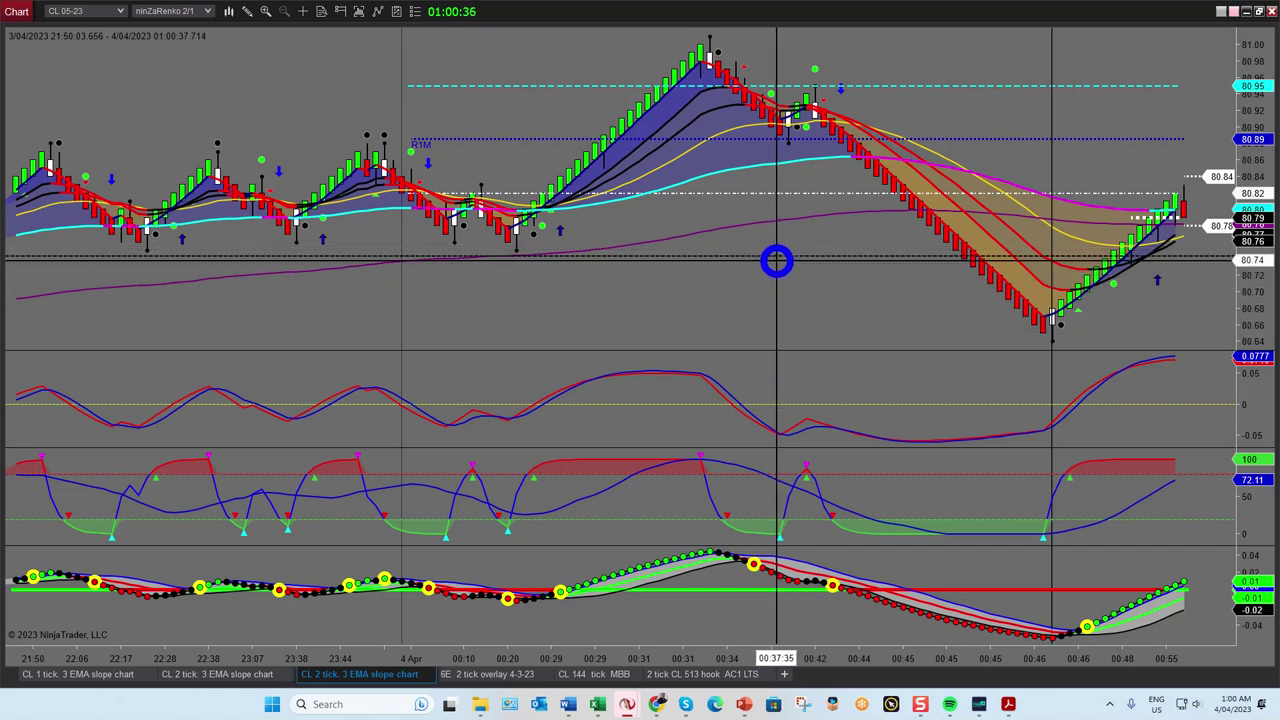
drag(777, 262, 760, 208)
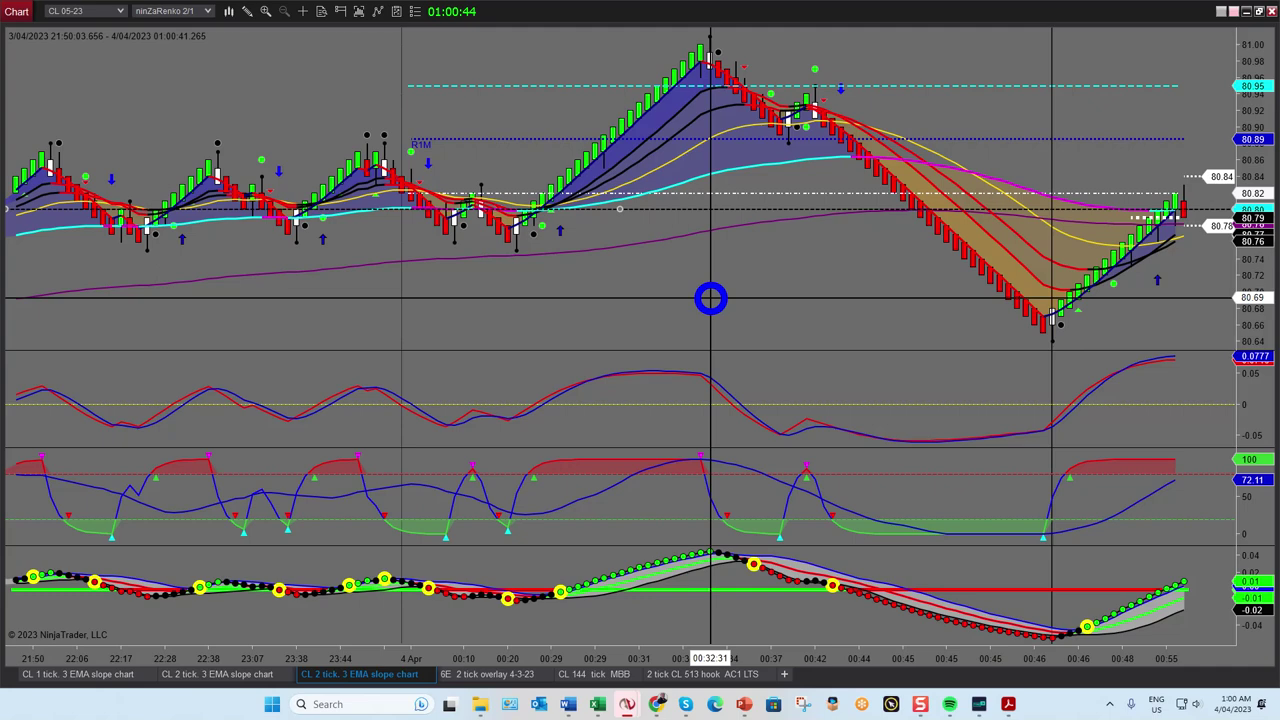
Draw a vertical line through the swing high at about 00:32, where the long sell-off begins.
key(ctrl)
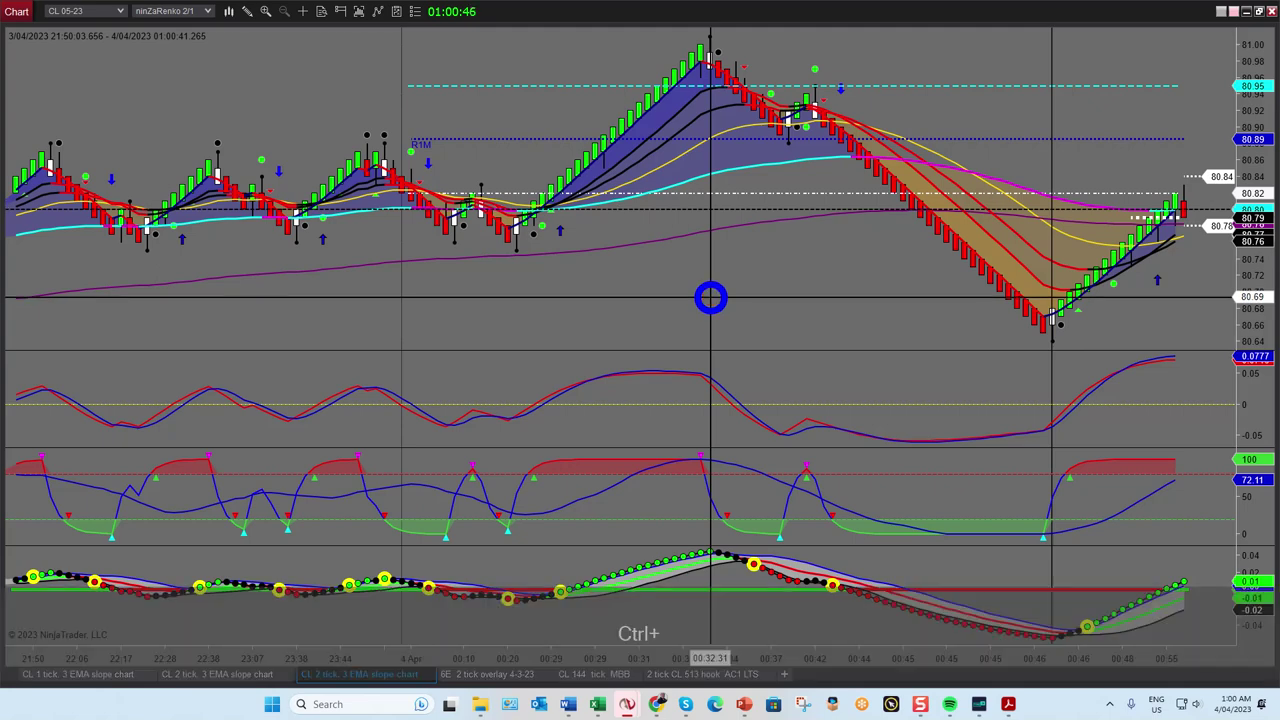
key(ctrl+F2)
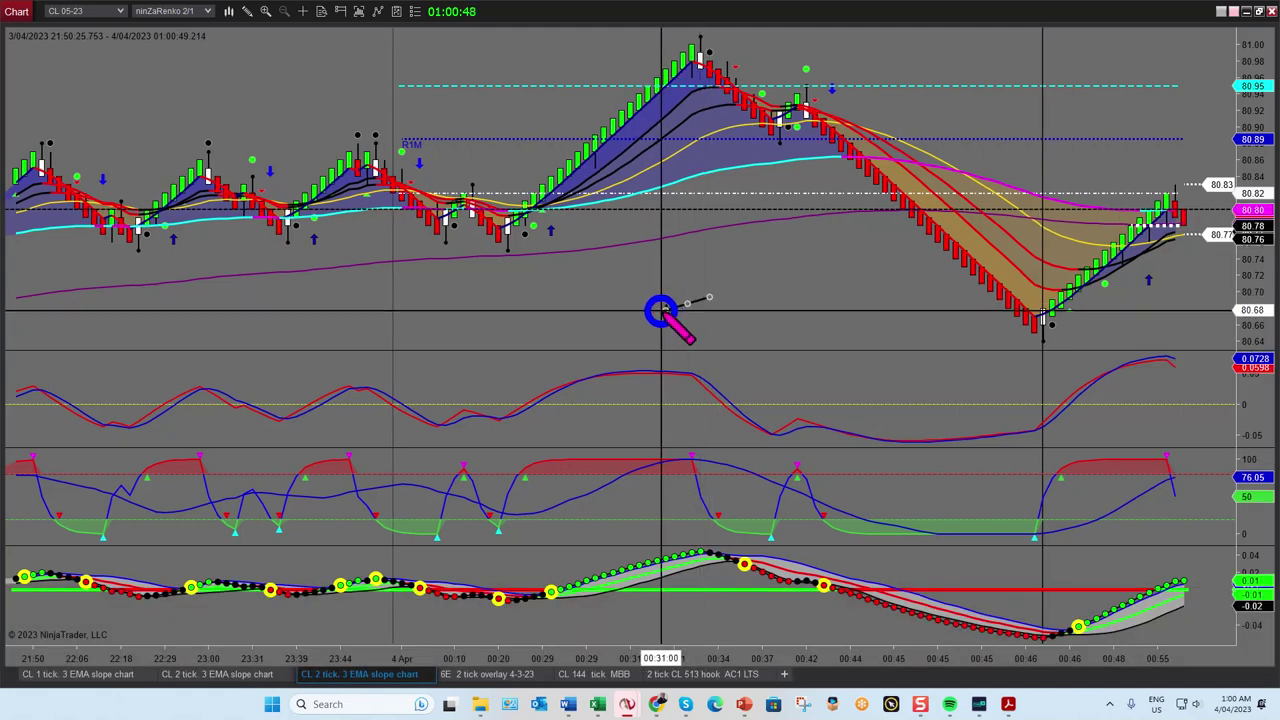
key(ctrl)
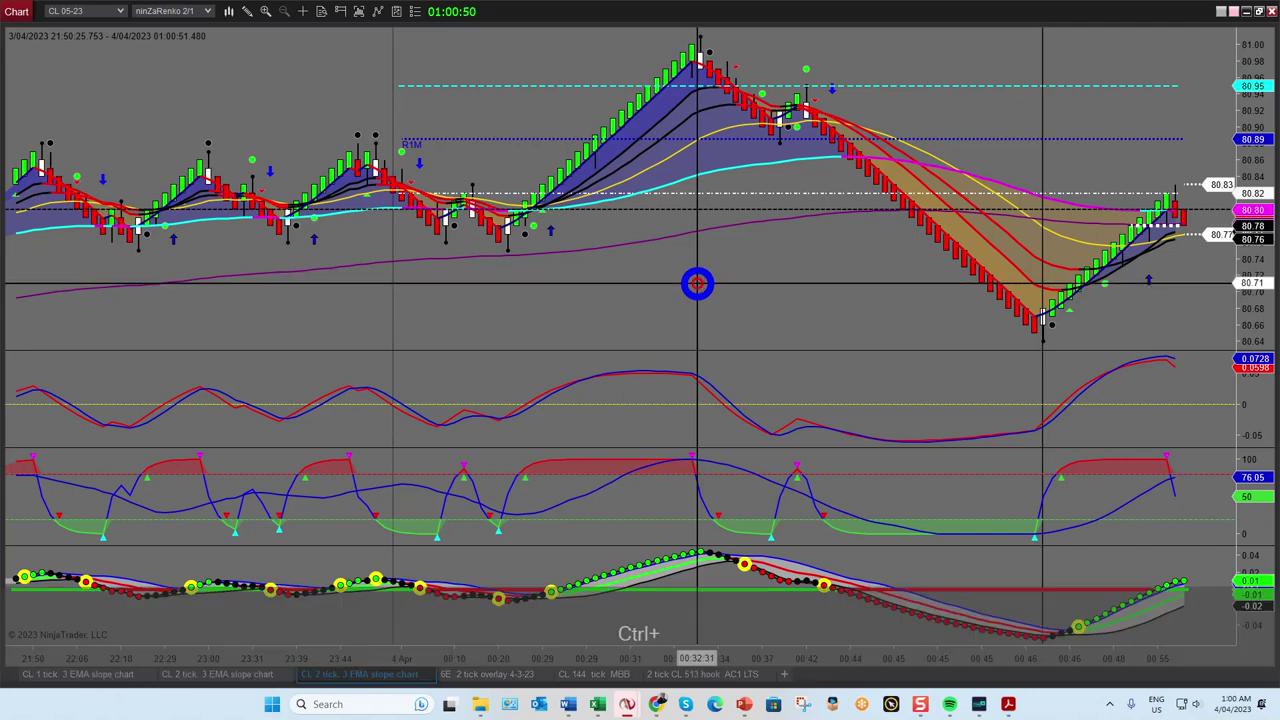
key(ctrl+1)
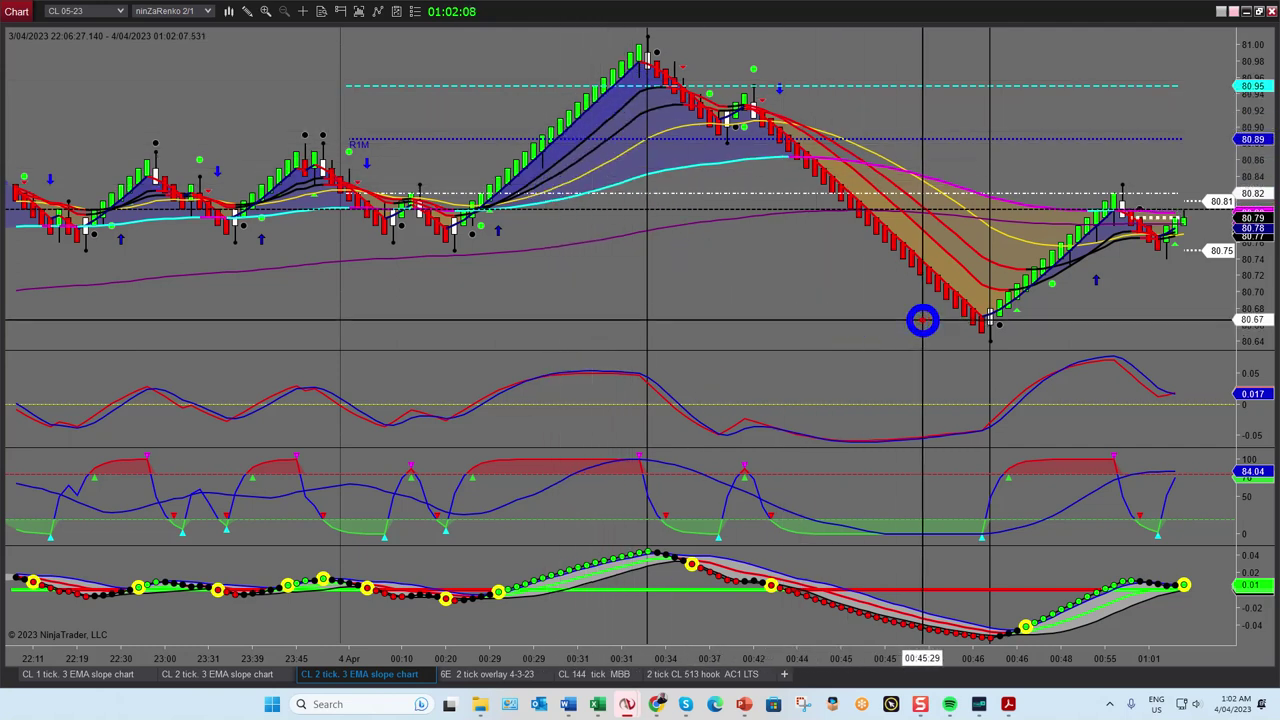
Add the text labels T12 and T3 on either side of the vertical line at the 00:46 swing low.
key(shift+t)
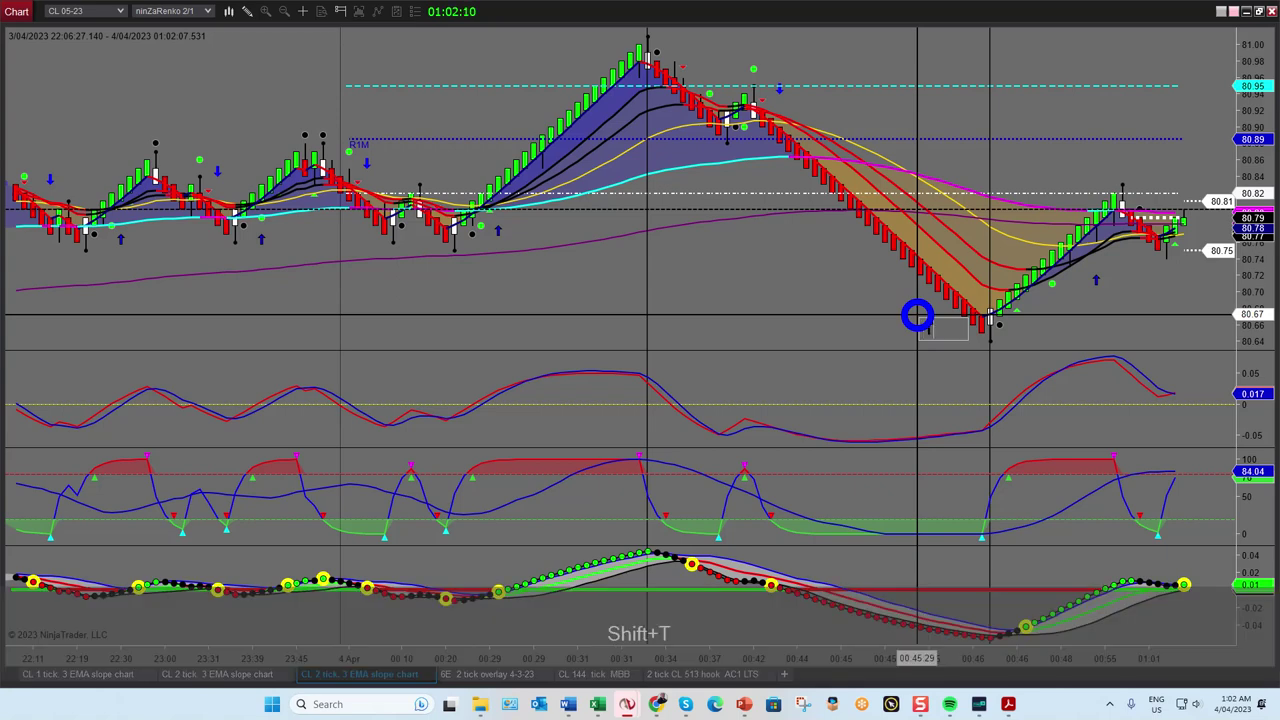
click(917, 316)
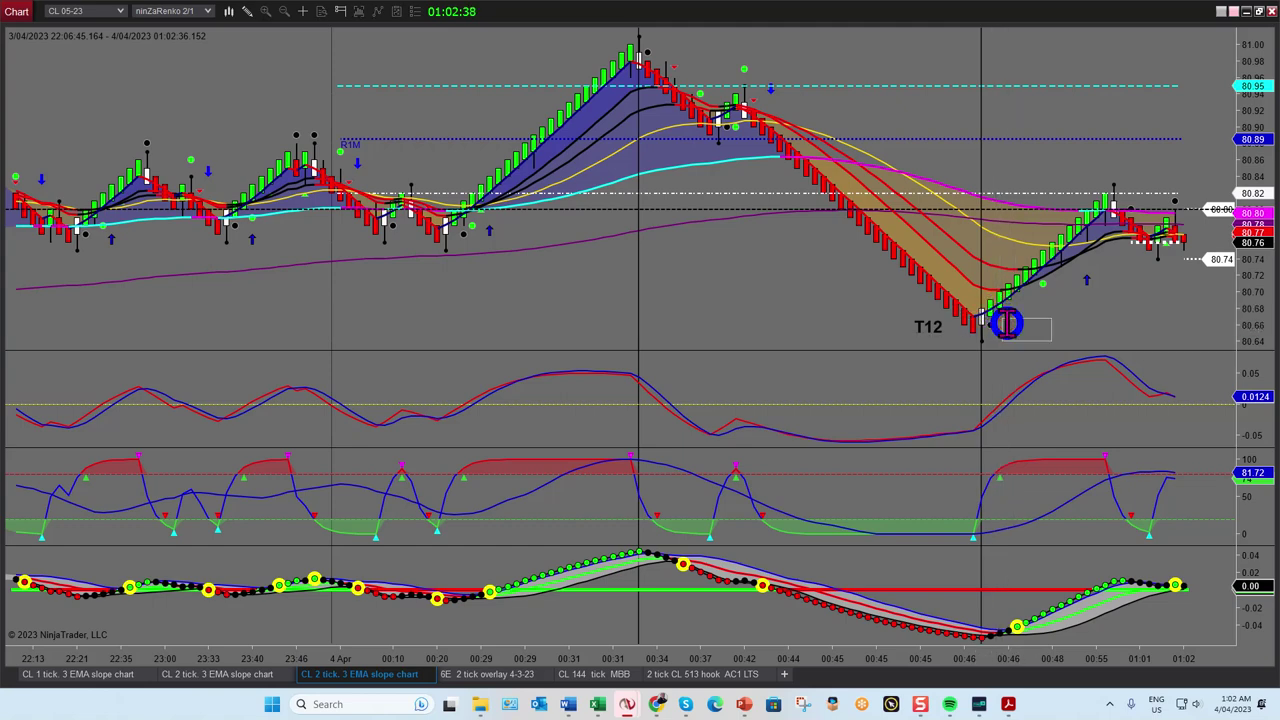
key(shift)
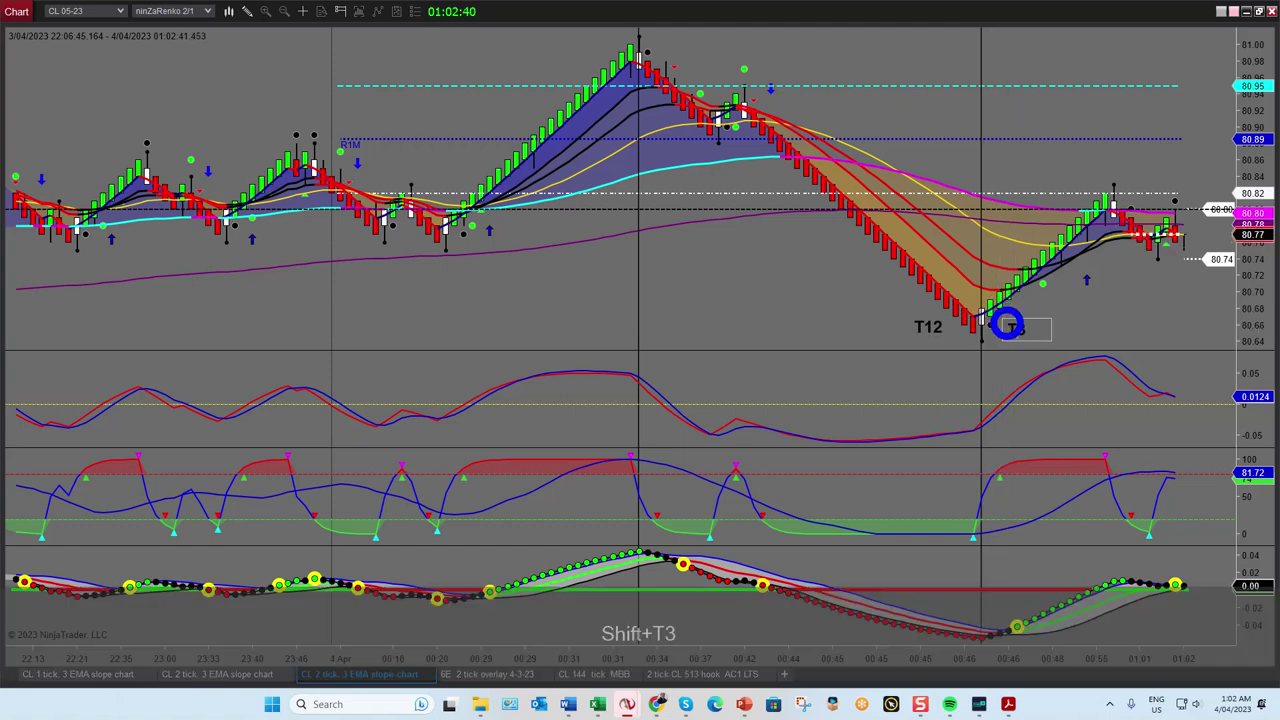
click(1008, 323)
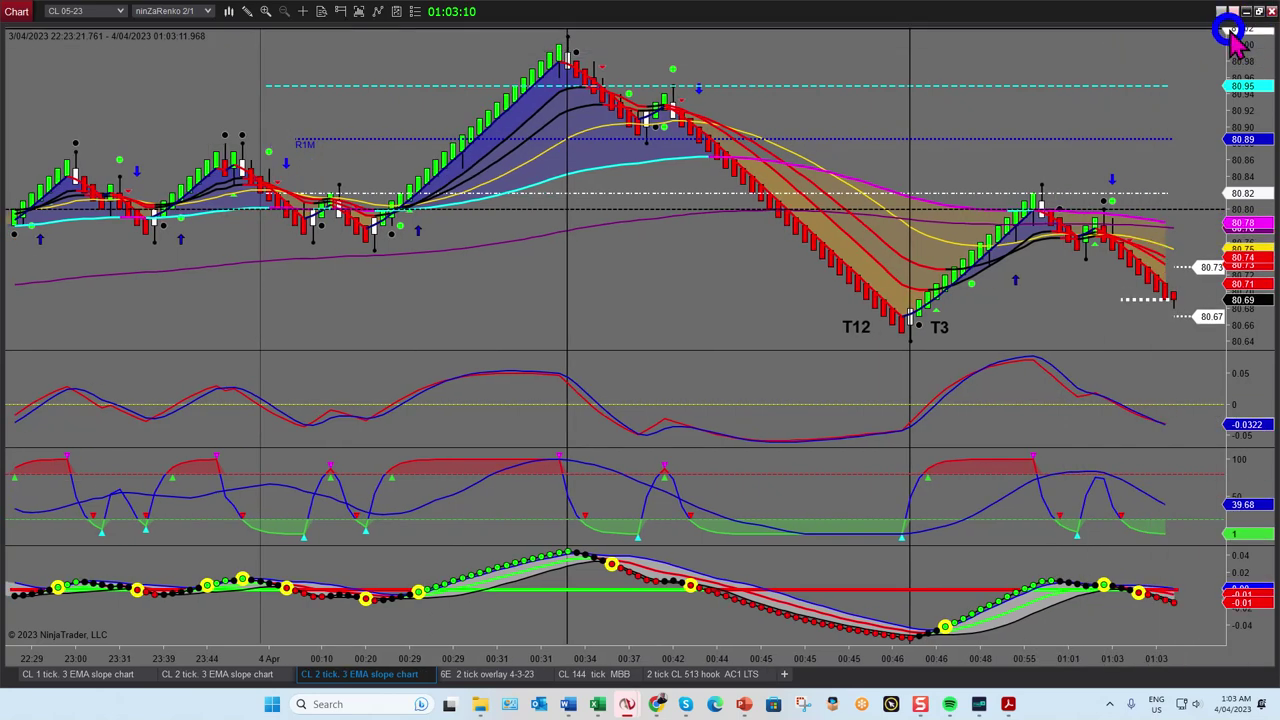
Restore the 2 tick chart window, view the CL 4 tick chart at full size, and return to the side-by-side layout.
click(1258, 12)
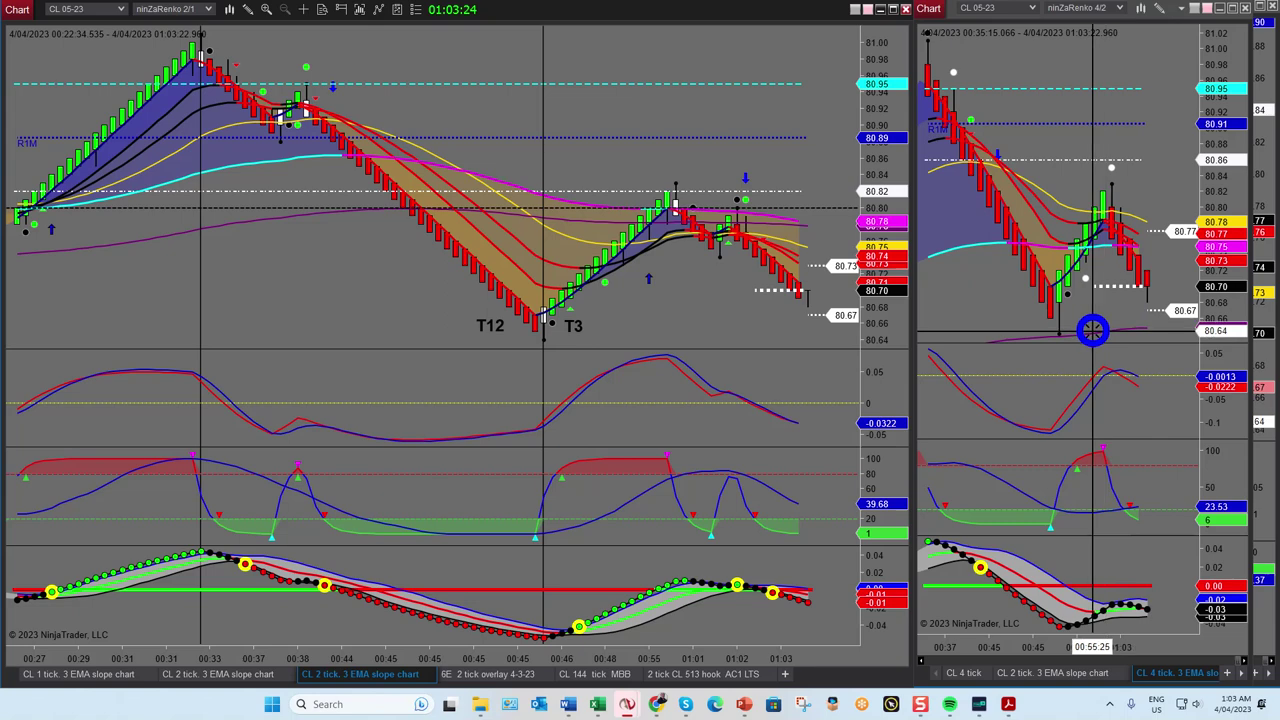
click(1232, 8)
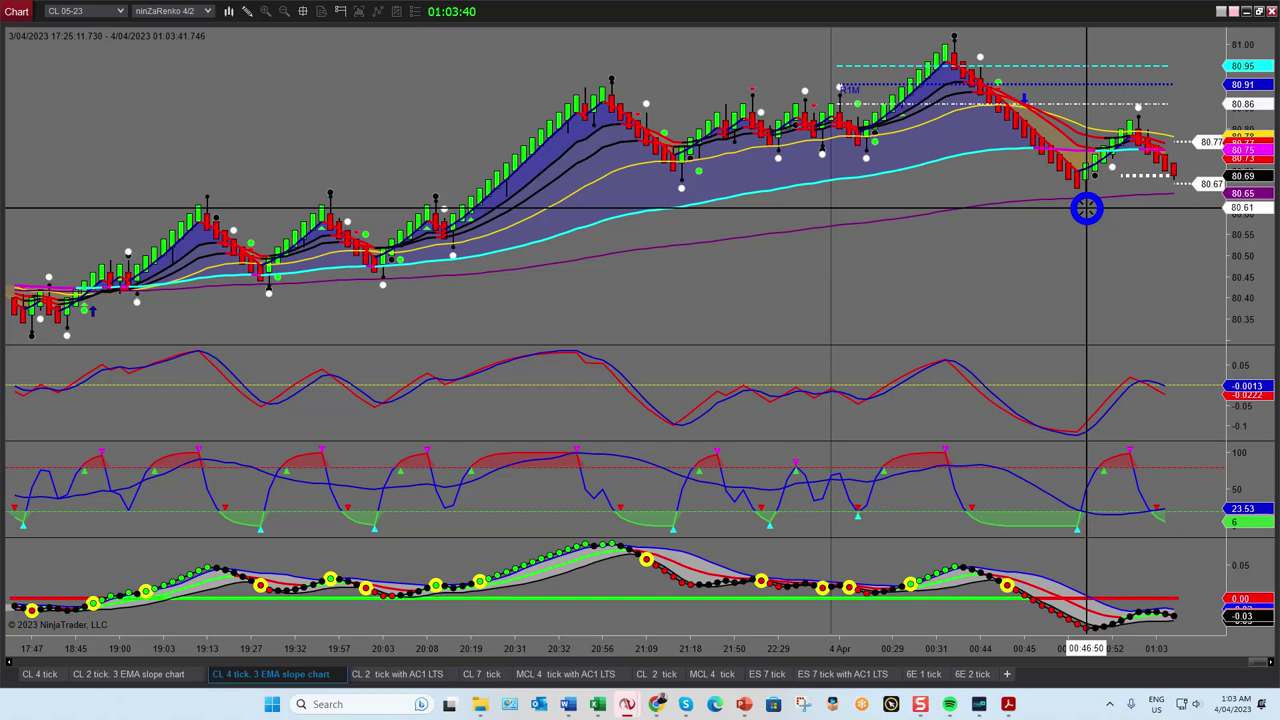
click(1259, 11)
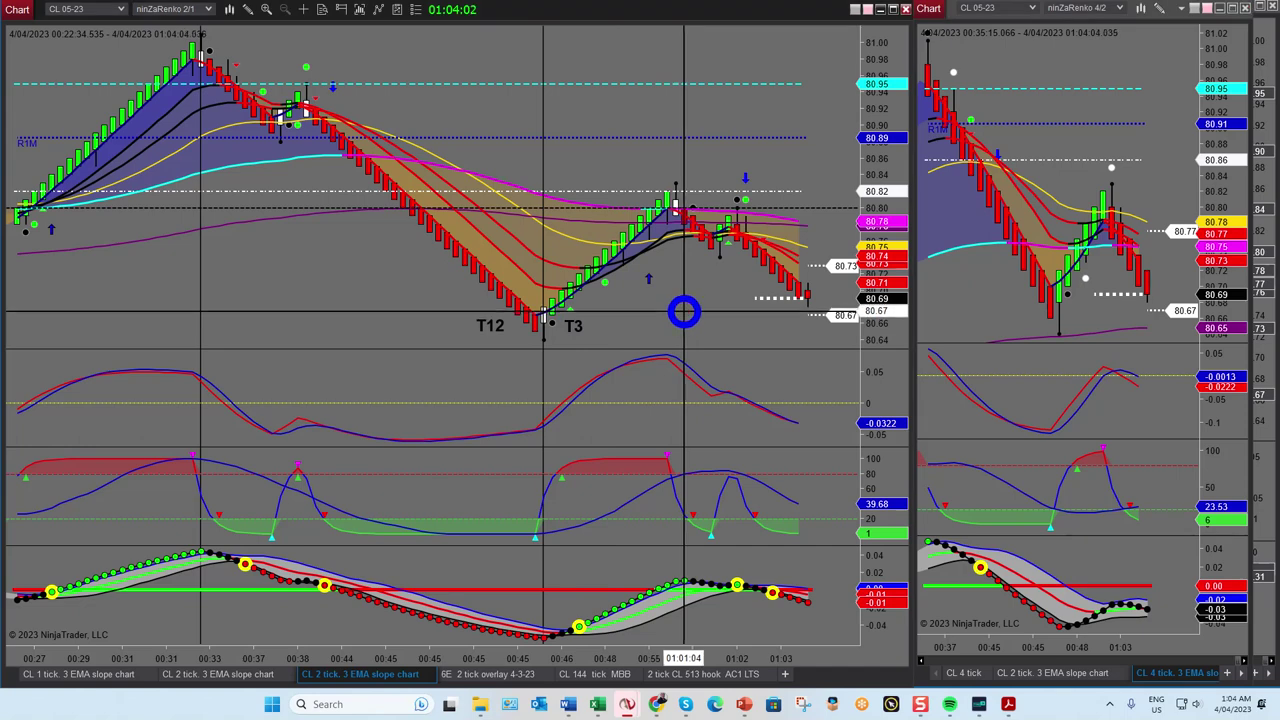
Draw a vertical line on the 2 tick chart just after the swing high at about 01:01.
key(ctrl)
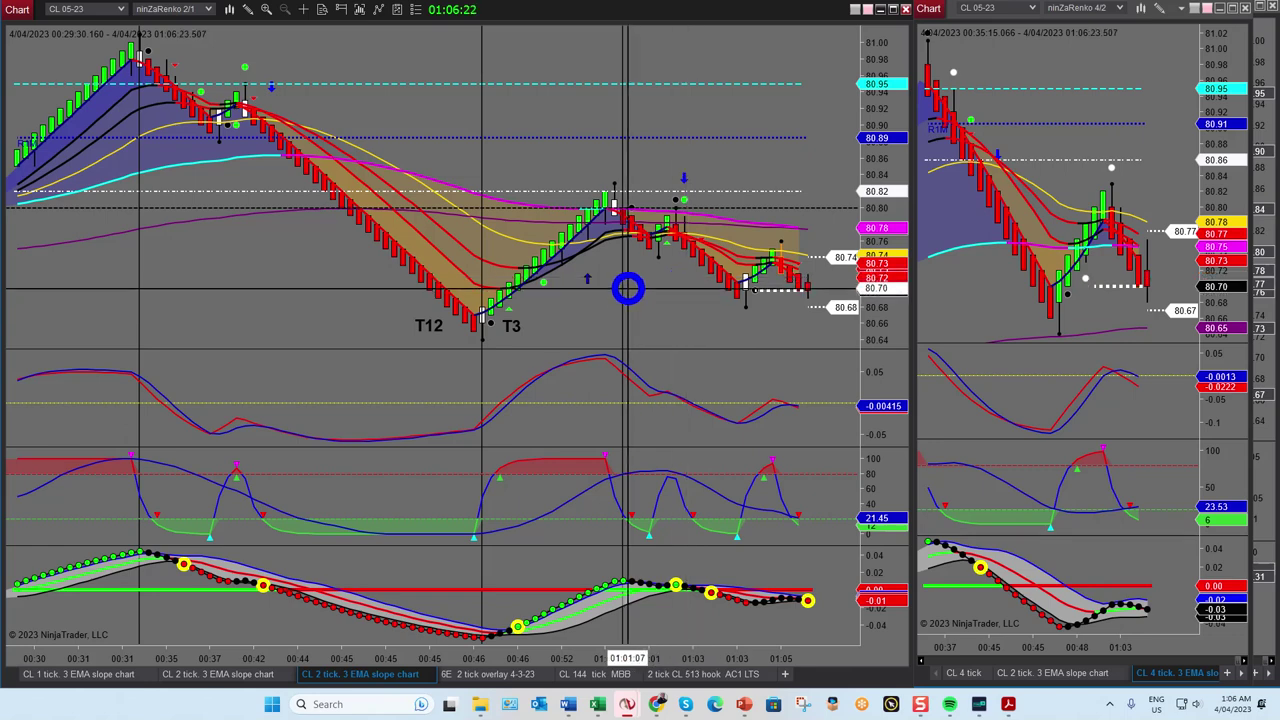
scroll(705, 318, down, 1)
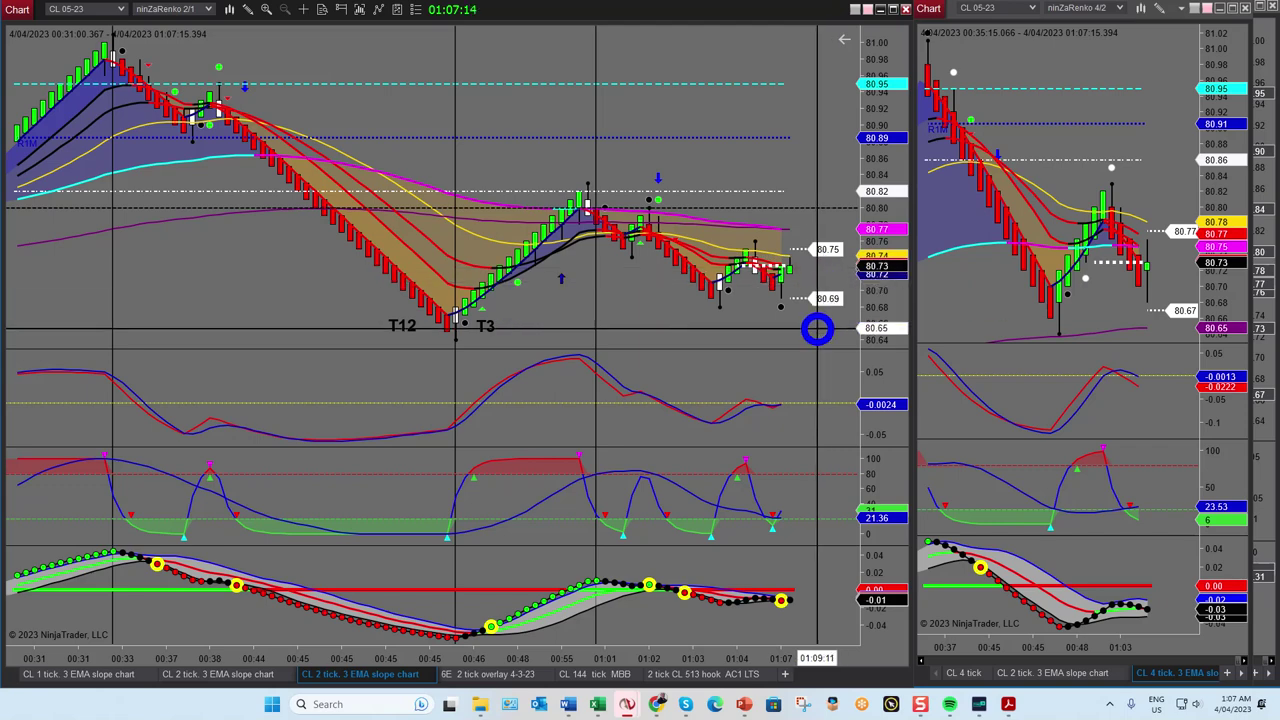
Enlarge the CL 4 tick chart to check its latest bricks, and restore its window size.
click(1238, 10)
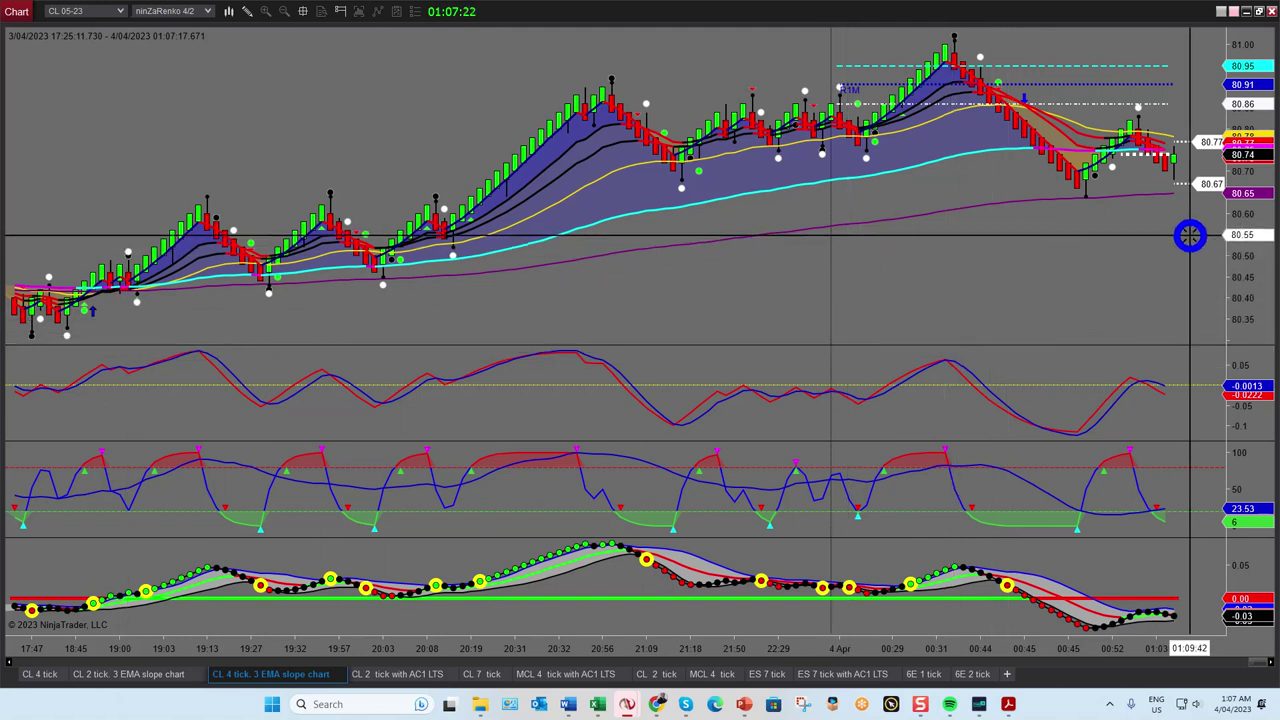
click(1258, 11)
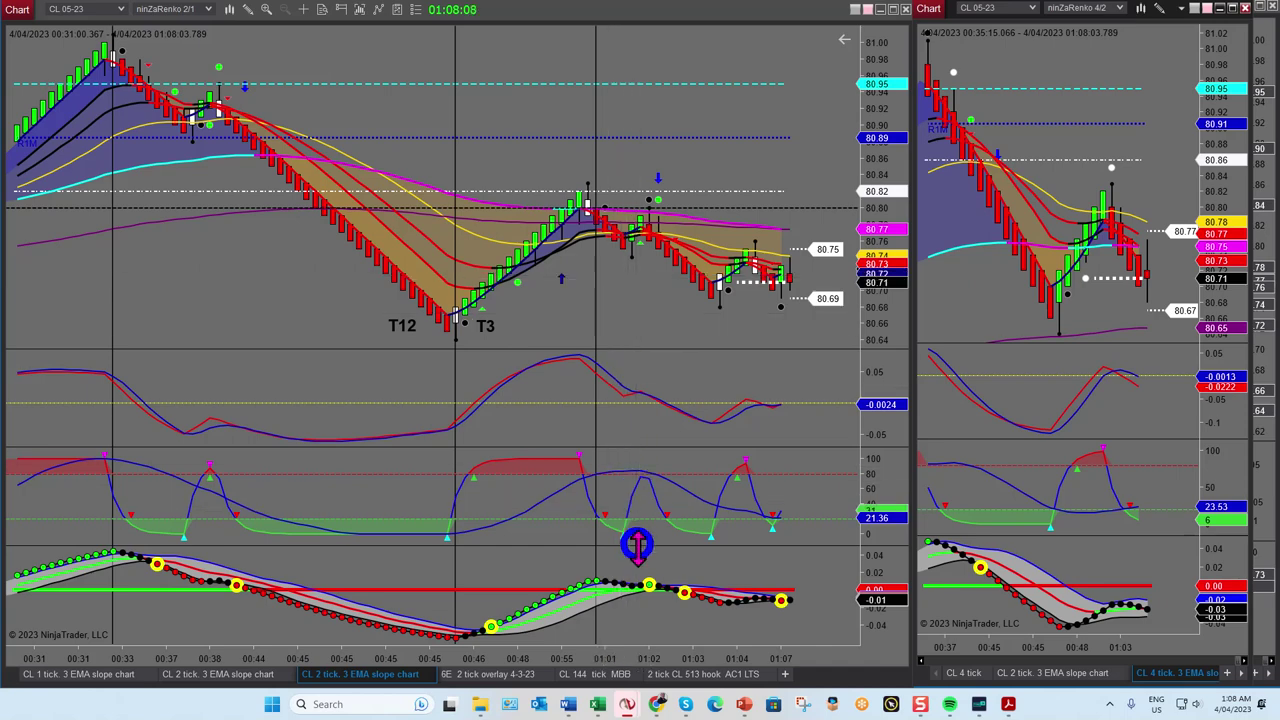
Review the entry and stop rules for 1, 2 and 4 tick Renko in the Word document on CL limit and stop orders, and minimize it.
mouse_move(630, 706)
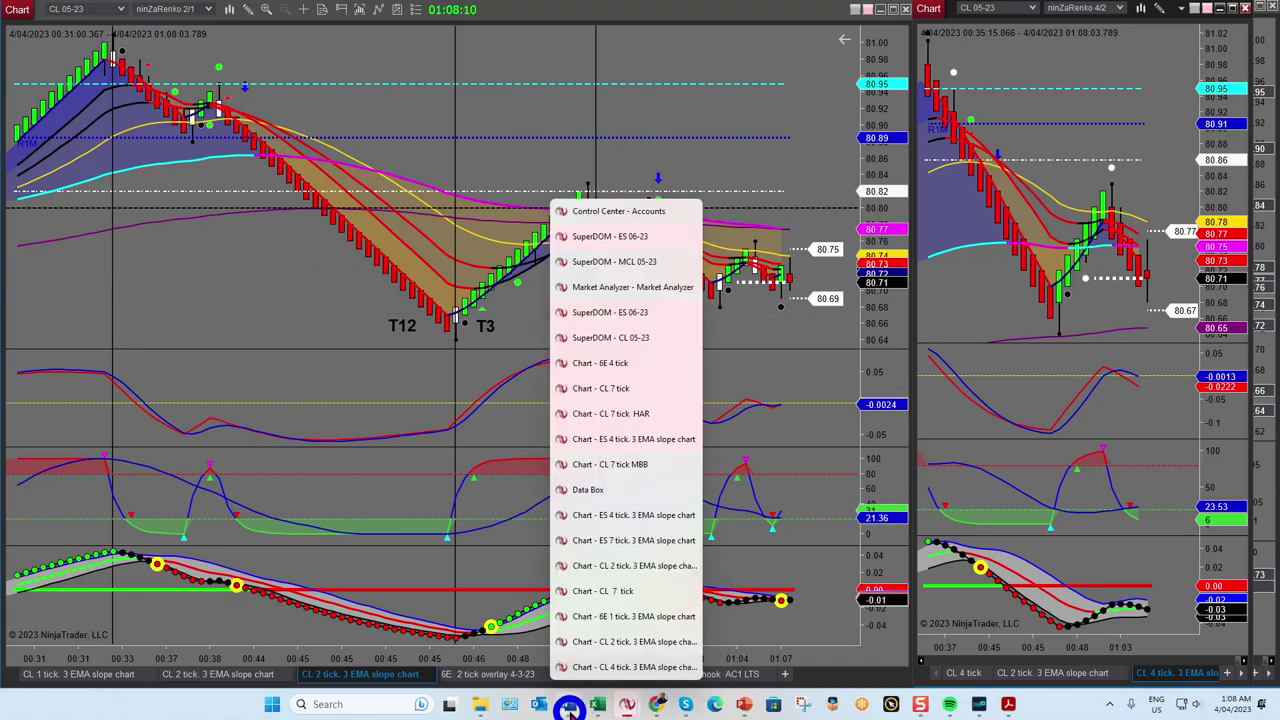
mouse_move(568, 706)
click(557, 640)
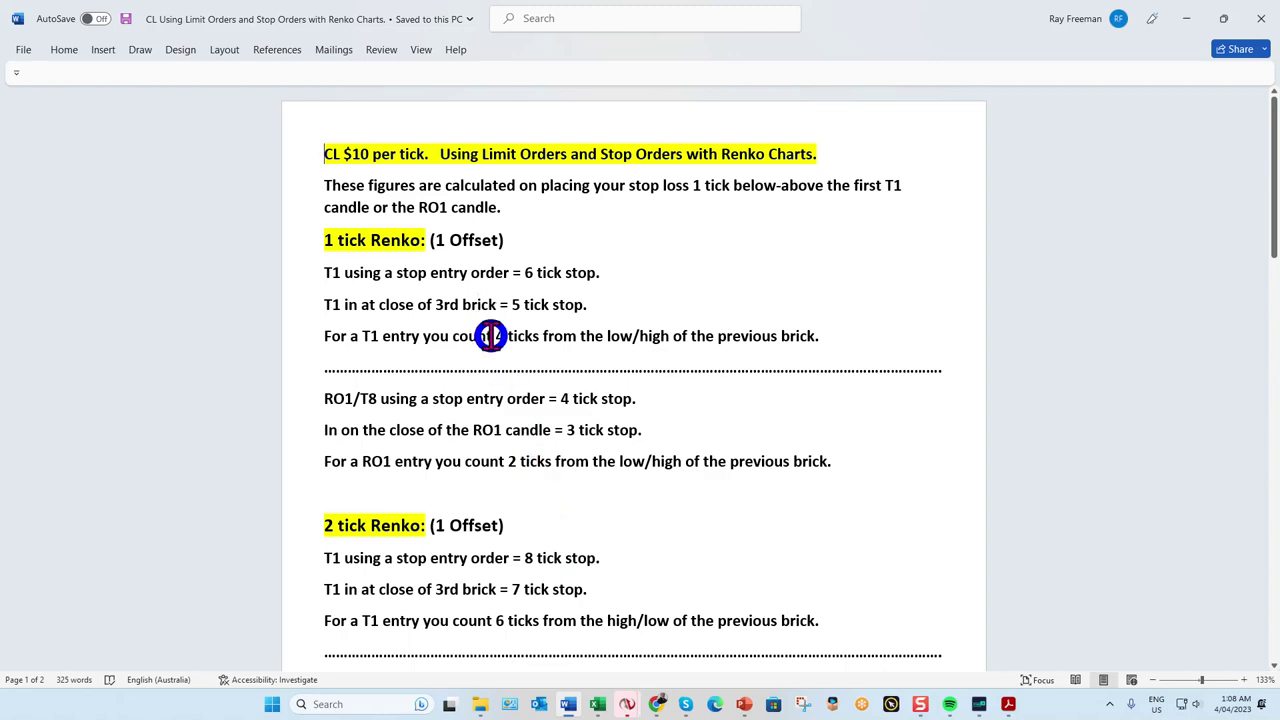
scroll(490, 336, down, 1)
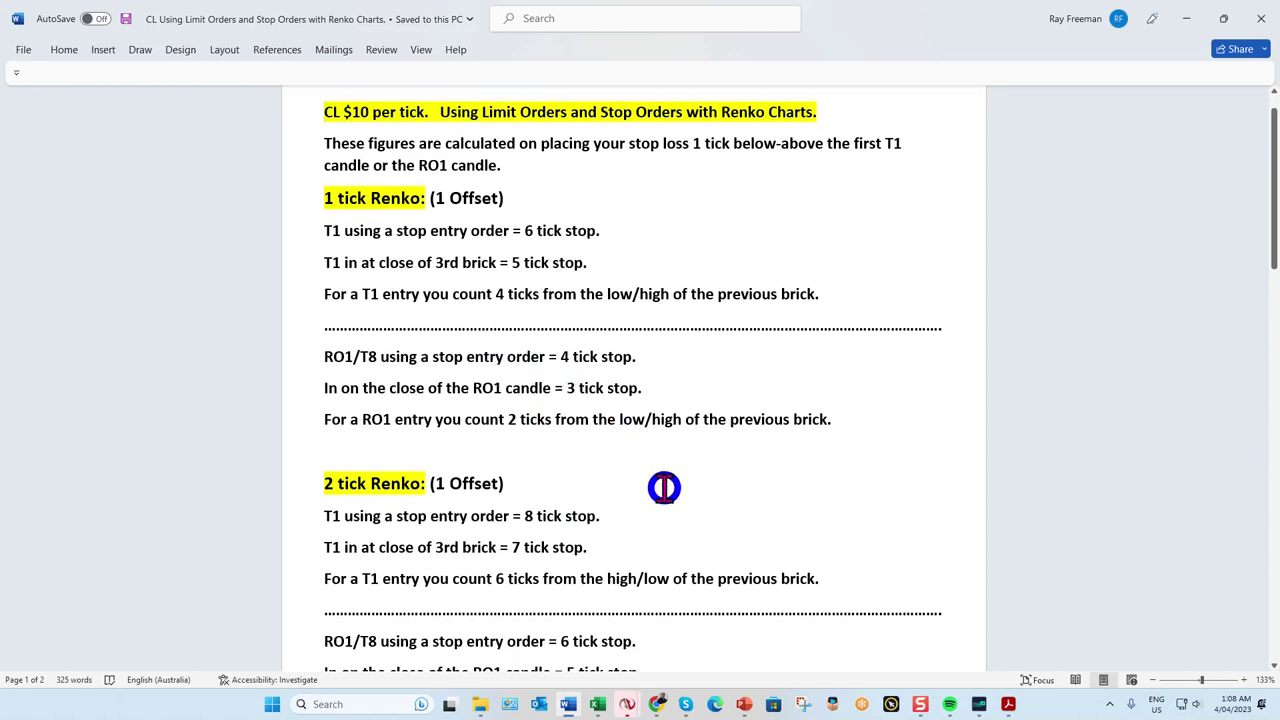
scroll(663, 490, down, 5)
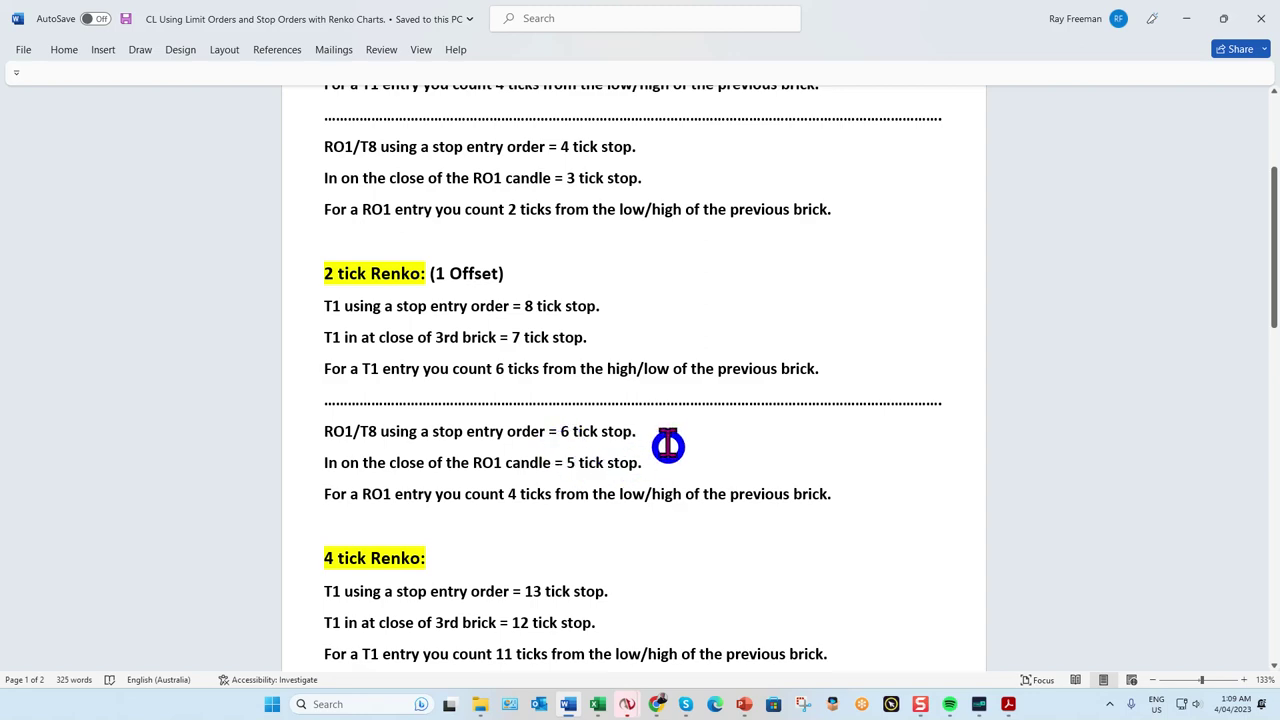
scroll(696, 502, down, 3)
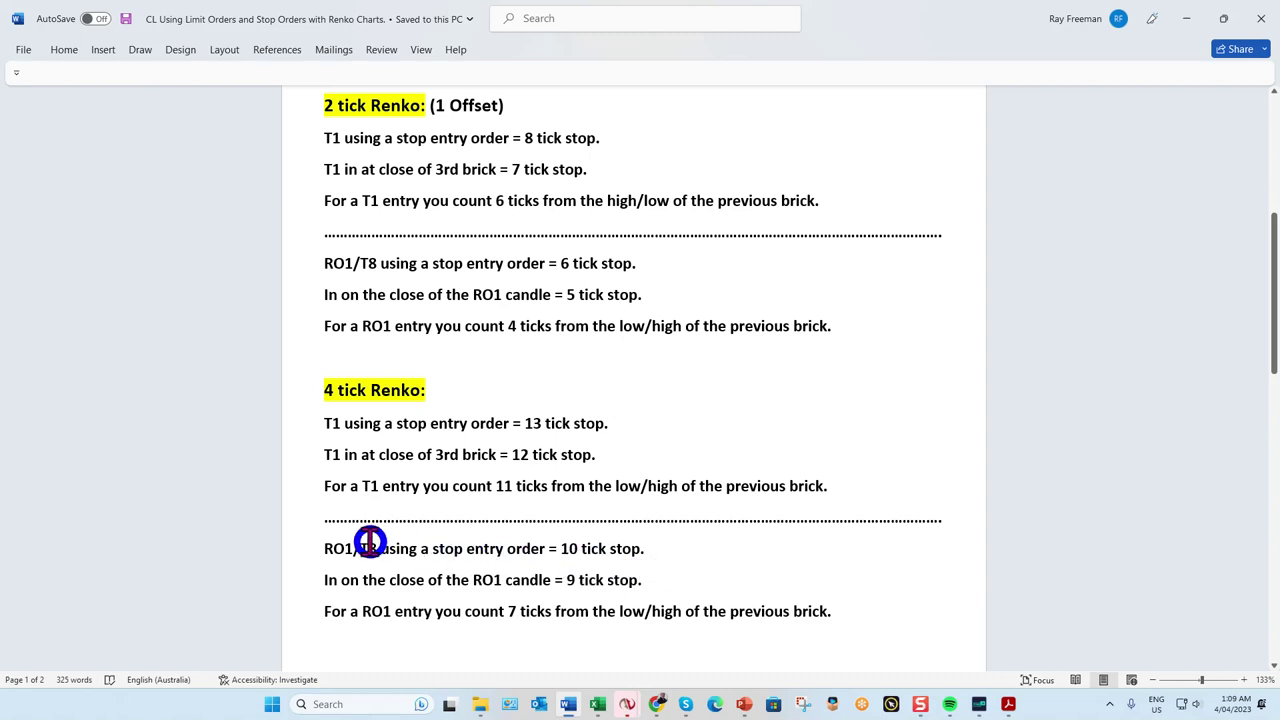
click(1184, 22)
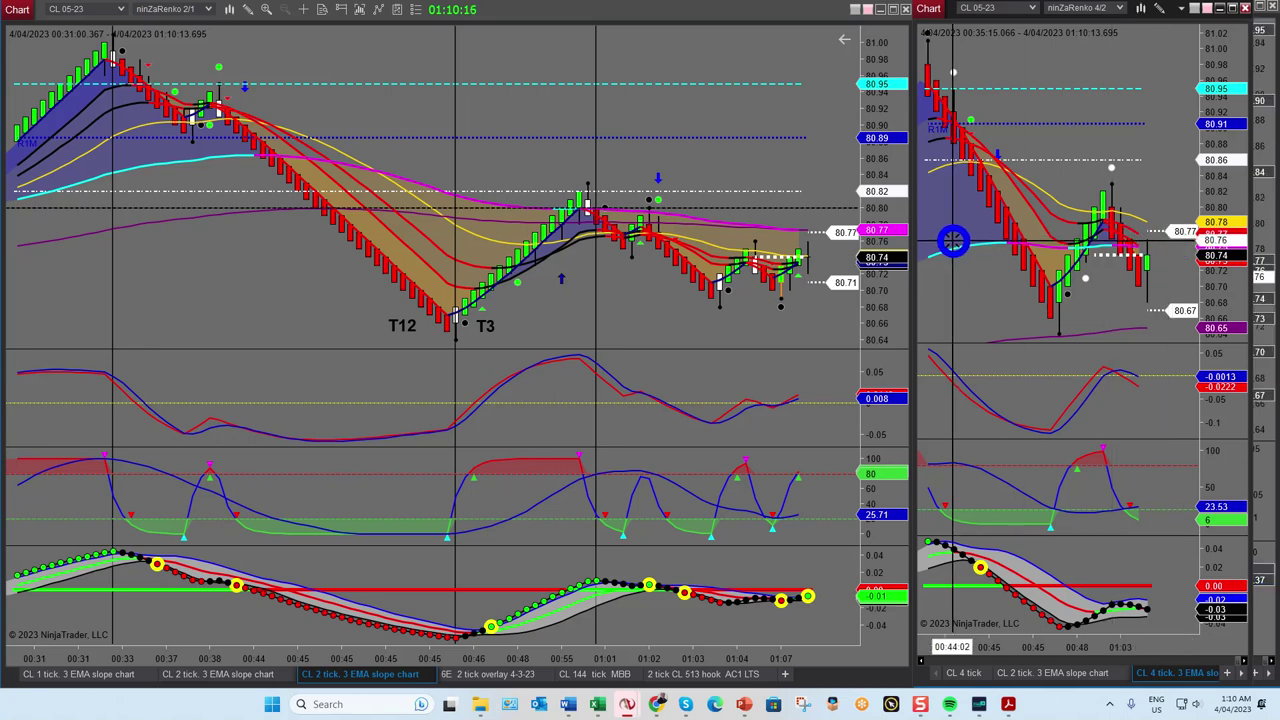
Set the 2 tick chart's crosshair to Global (No Time Scroll).
click(303, 10)
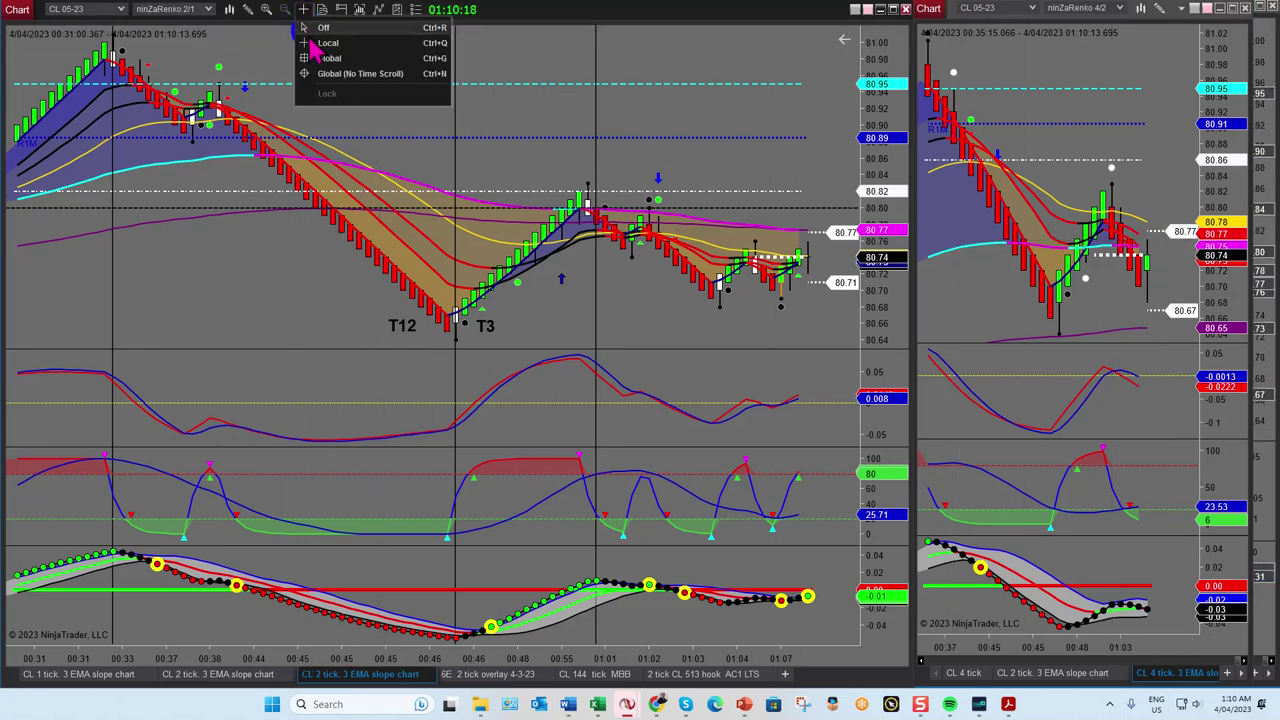
click(322, 78)
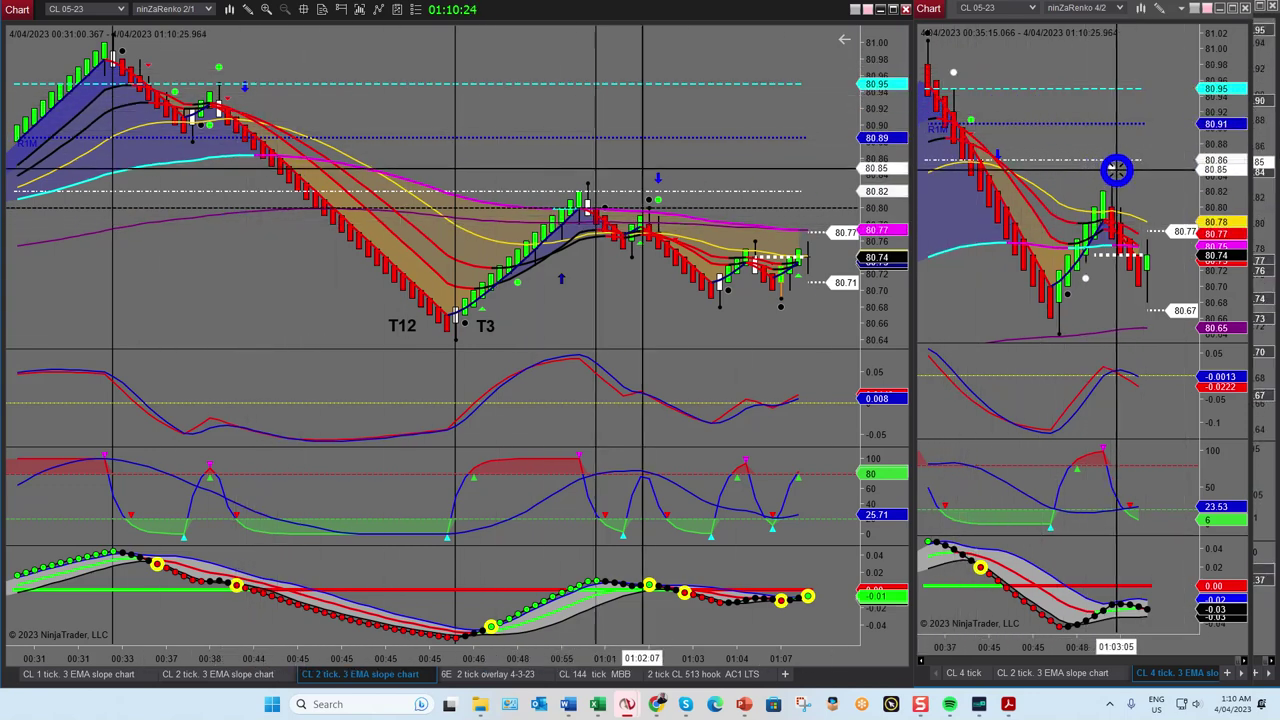
Examine the earlier swings on the full-size CL 4 tick chart with the system volume lowered to 10, and restore the window.
click(1233, 9)
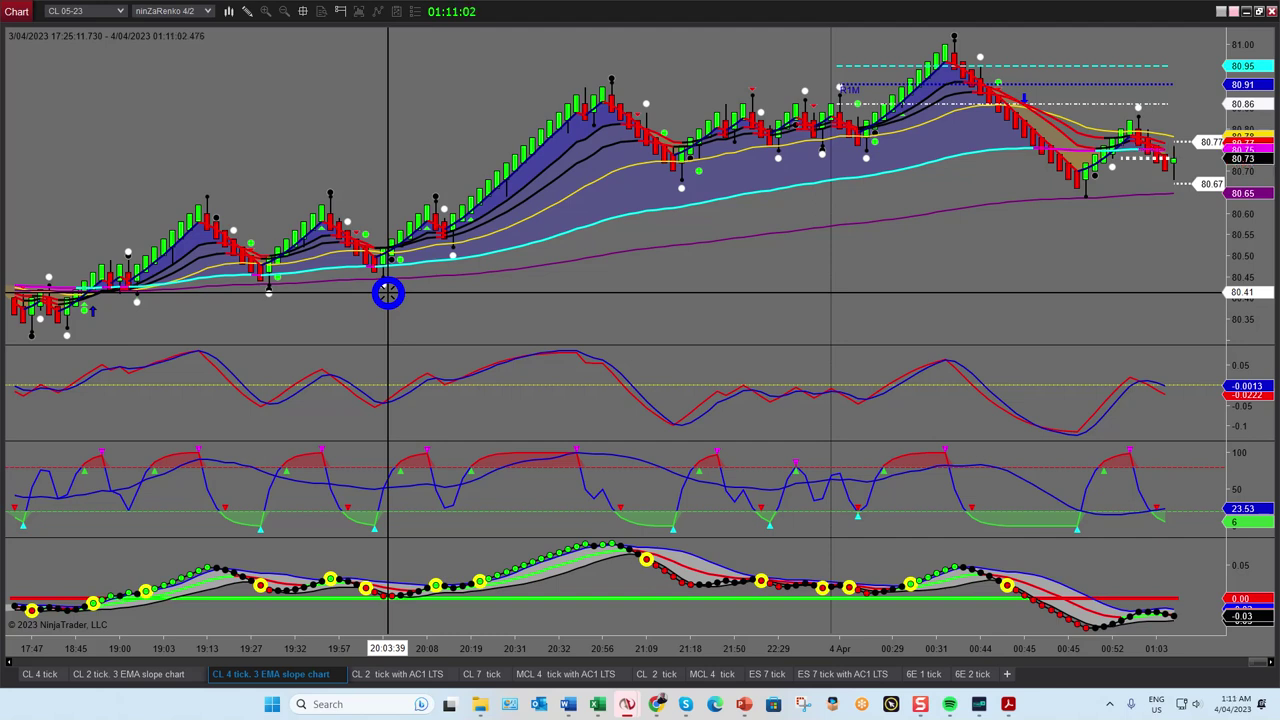
key(XF86AudioLowerVolume)
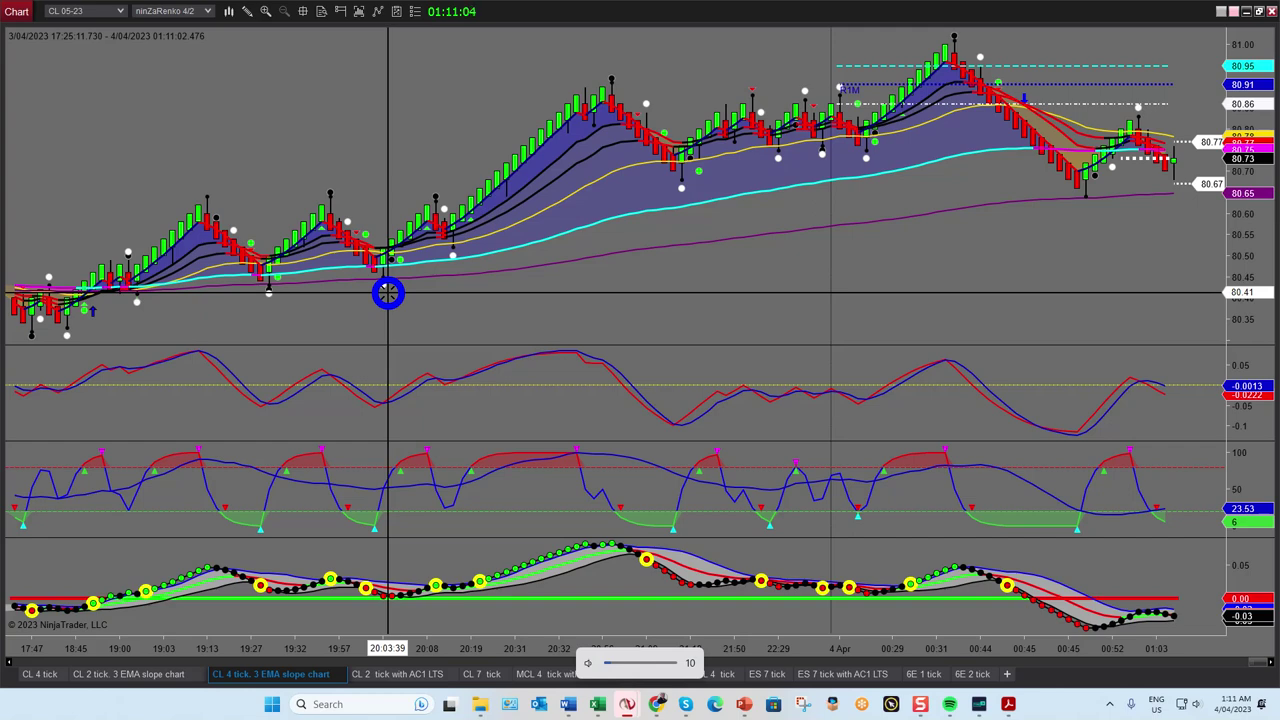
click(1258, 11)
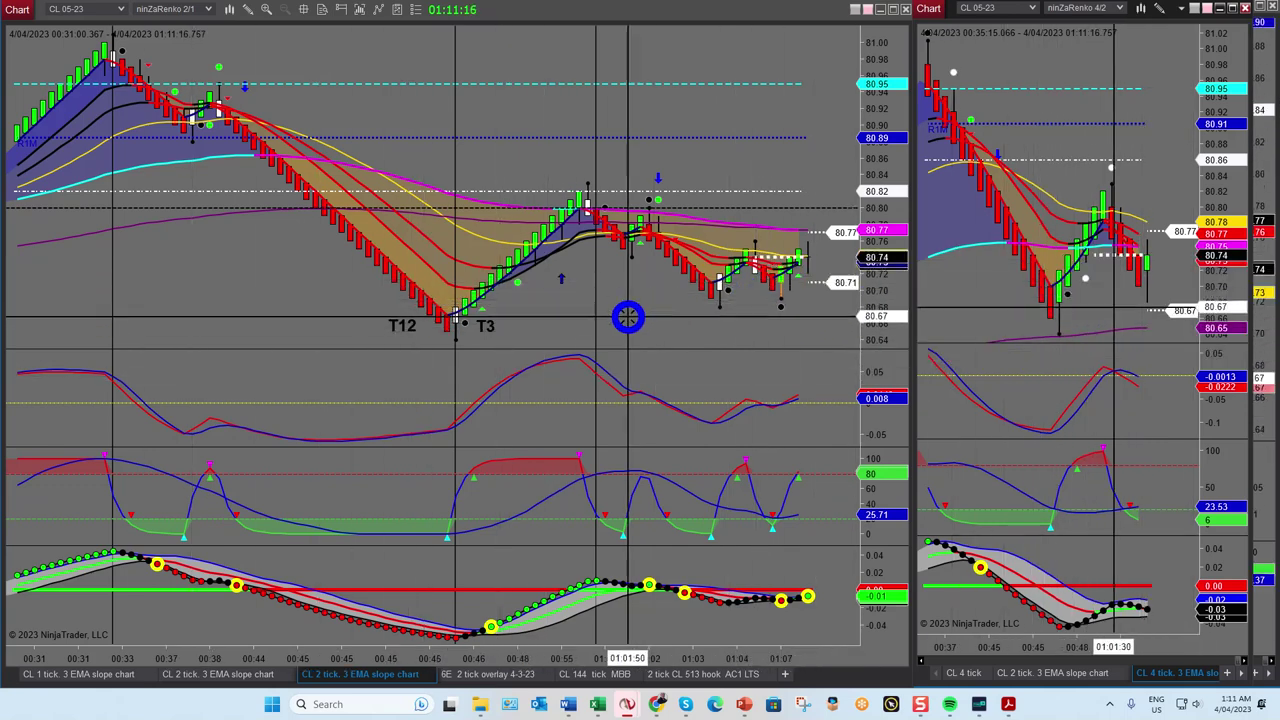
Check the latest bricks on the CL 4 tick chart at full size and compare them with the 2 tick chart.
click(1233, 10)
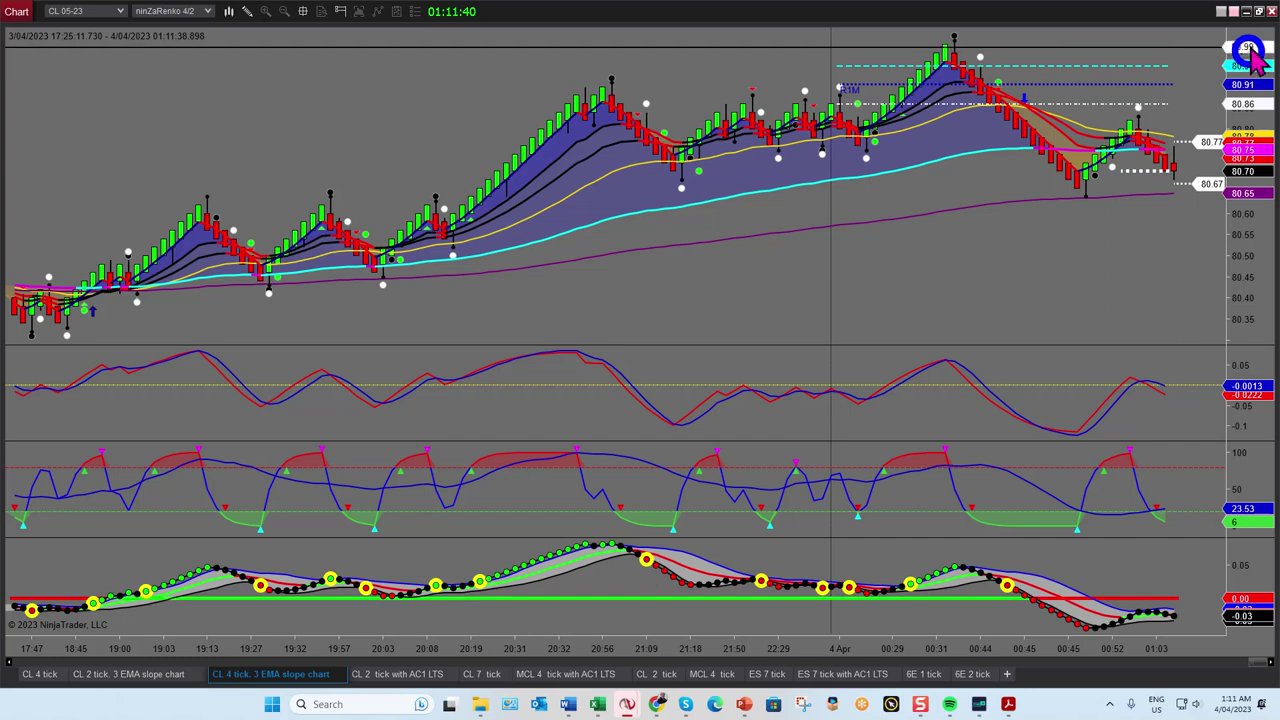
click(1257, 12)
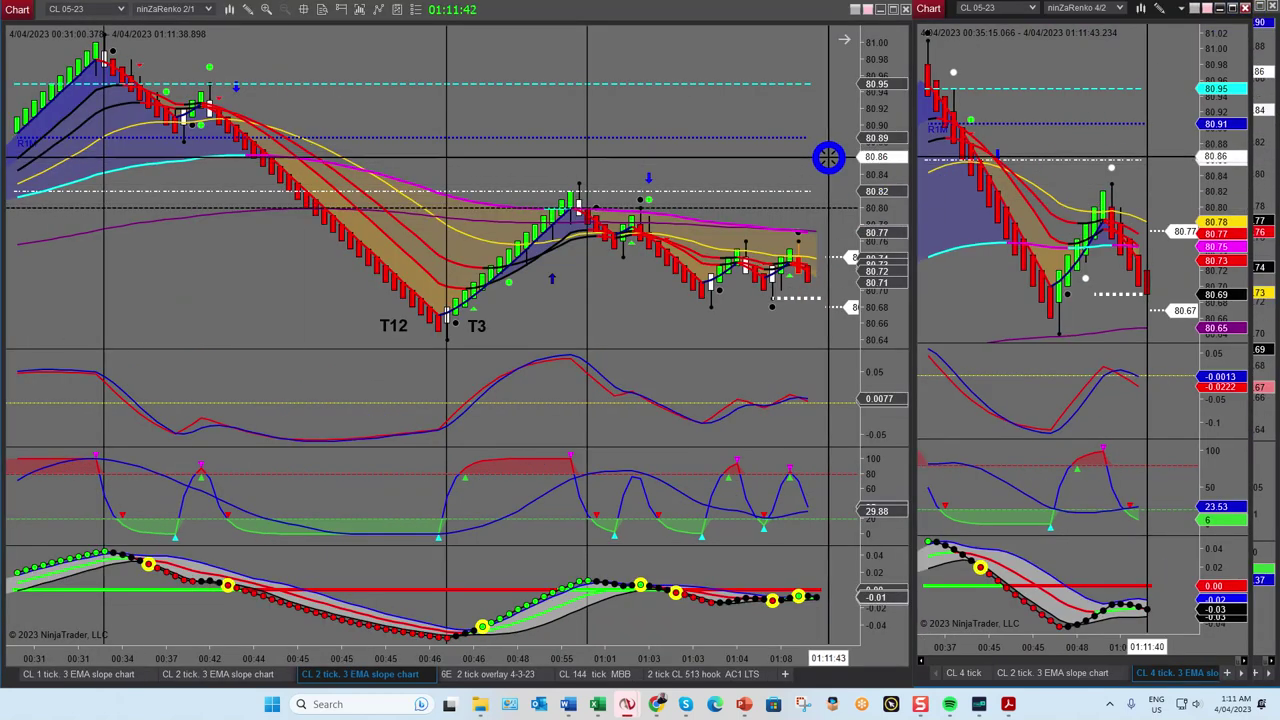
scroll(760, 337, down, 2)
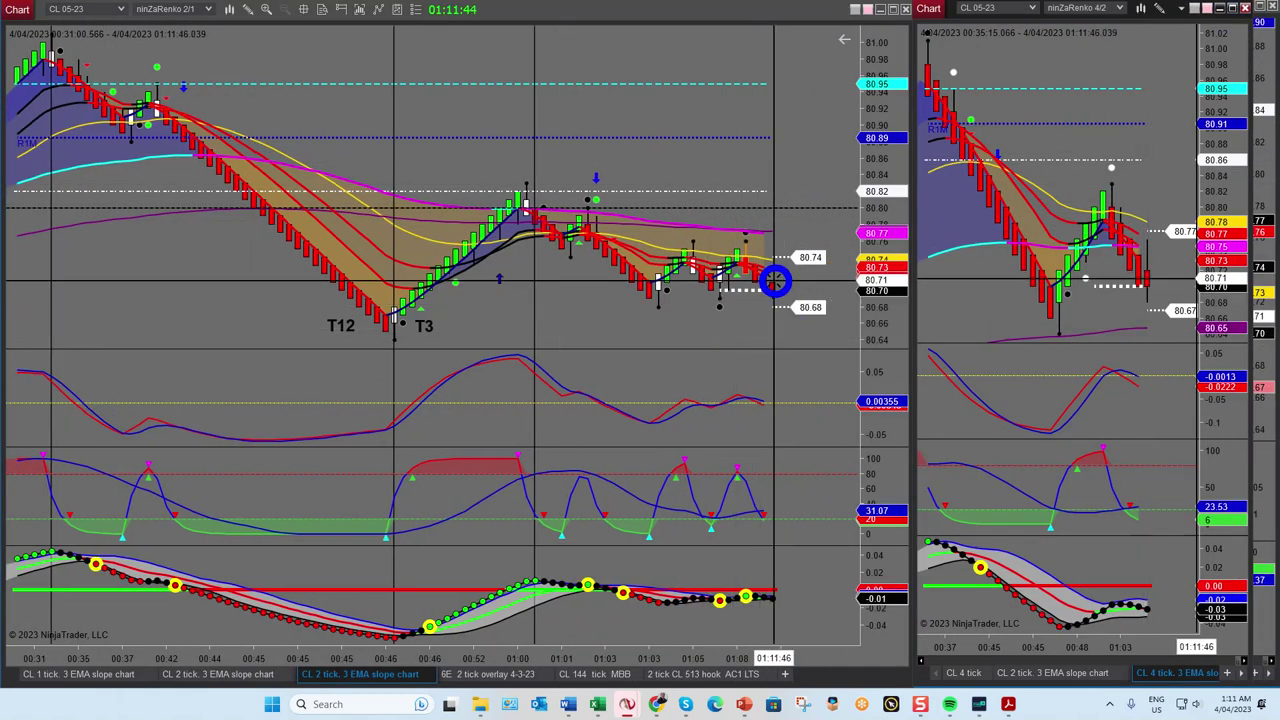
scroll(845, 296, up, 1)
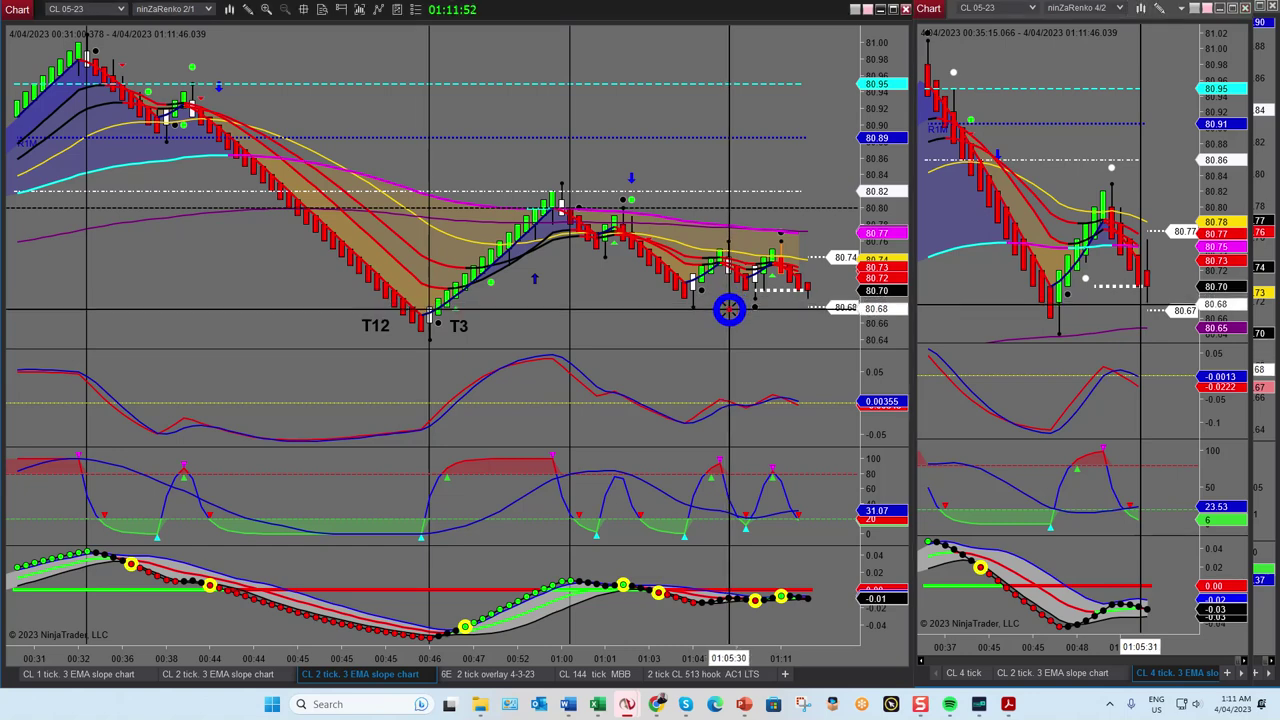
key(ctrl+1)
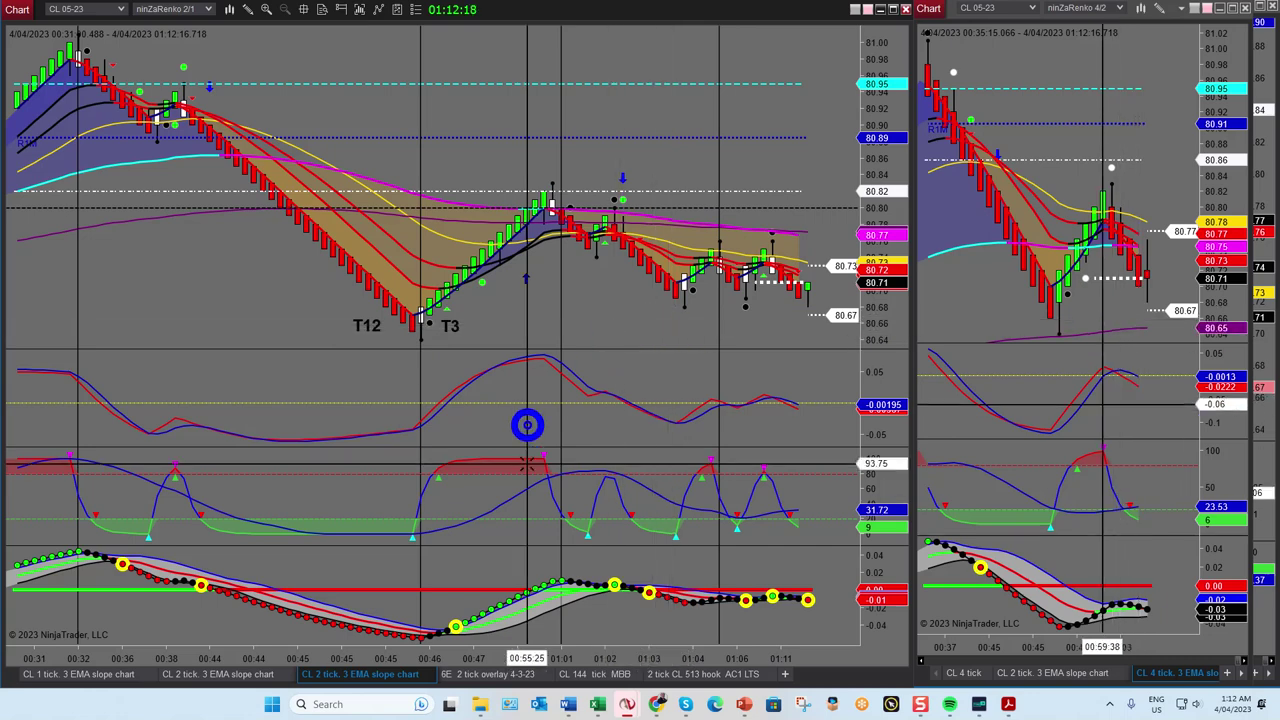
Examine the most recent bars of the CL 1 tick 3 EMA slope chart at full size.
click(103, 673)
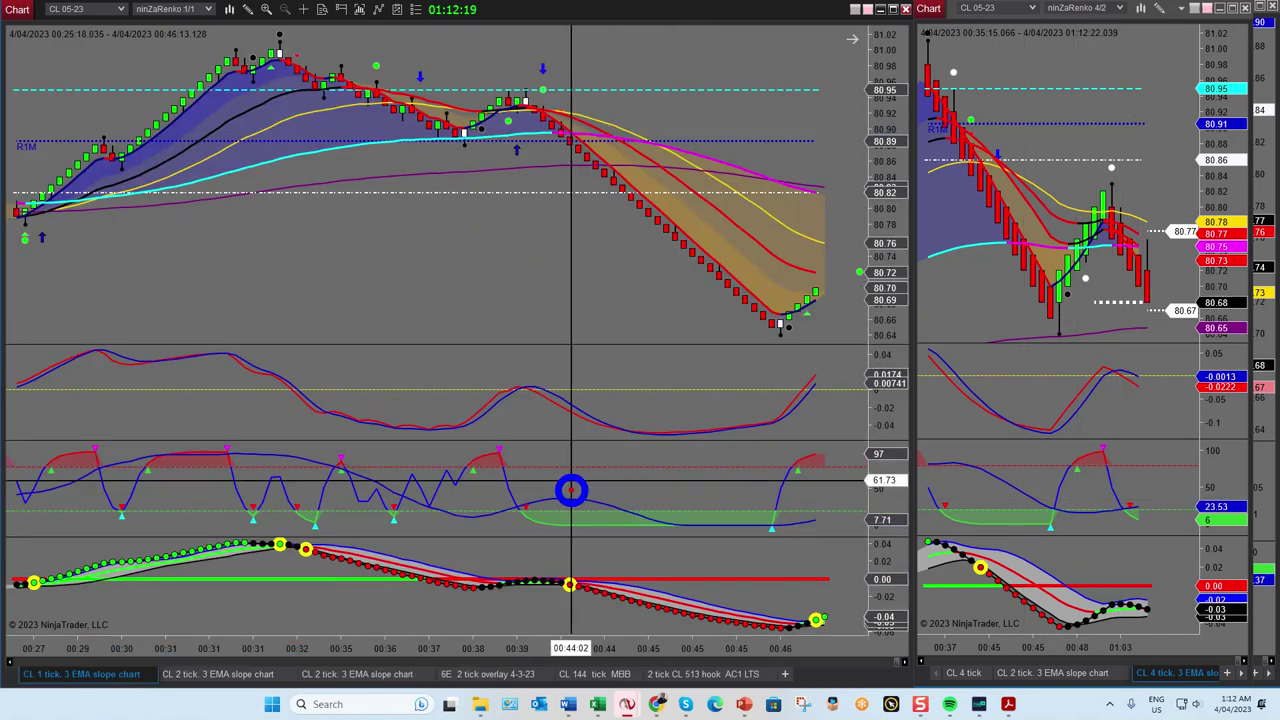
click(853, 45)
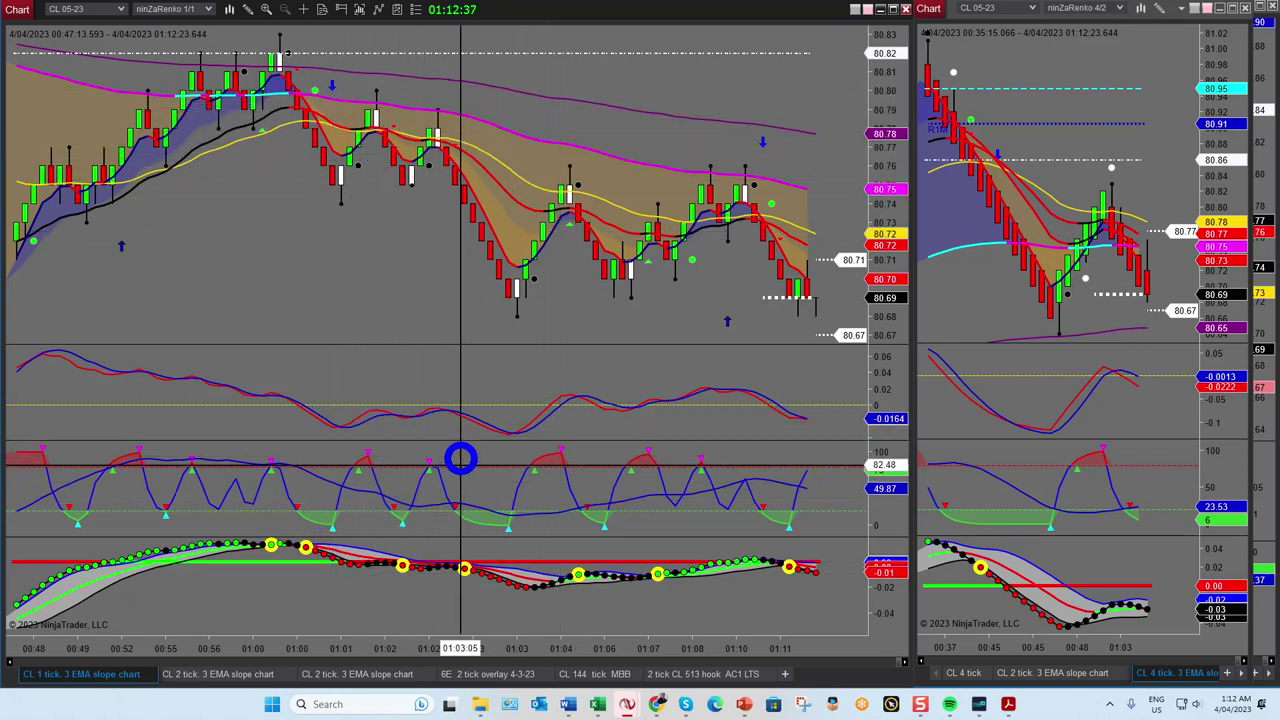
click(893, 10)
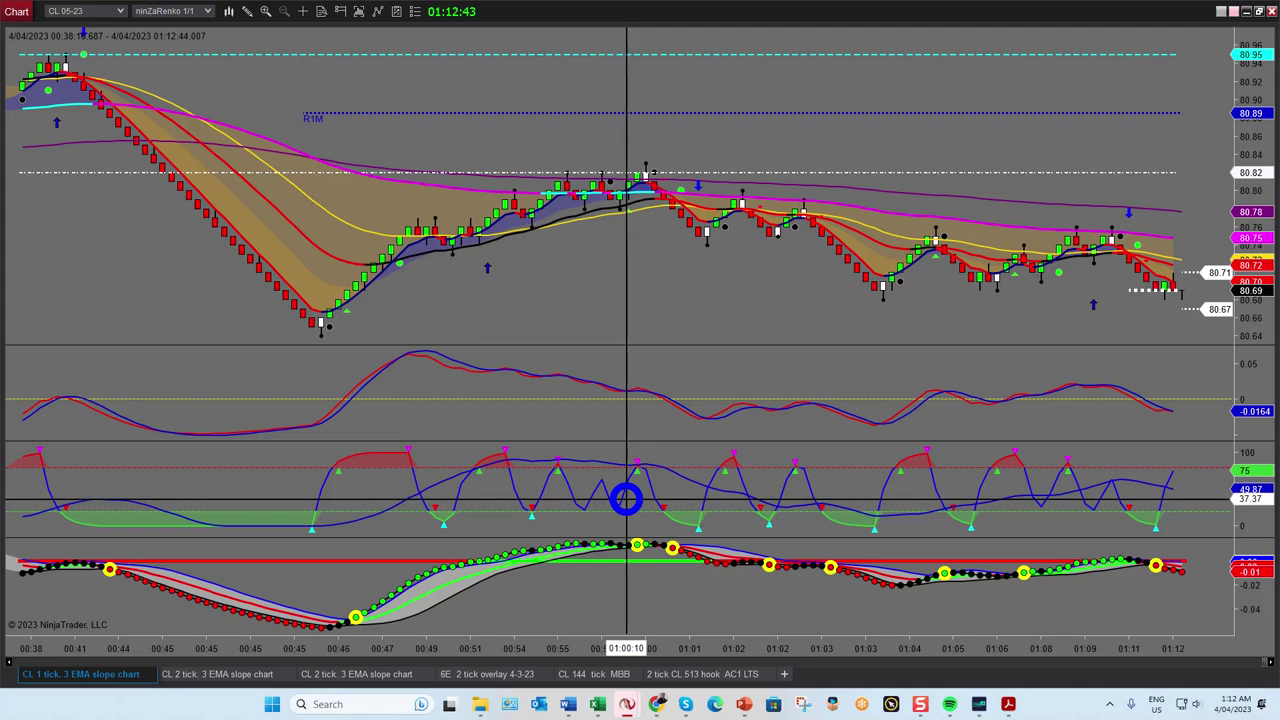
Bring back the CL 2 tick chart with the T12 and T3 labels and restore its window beside the 4 tick chart.
click(250, 676)
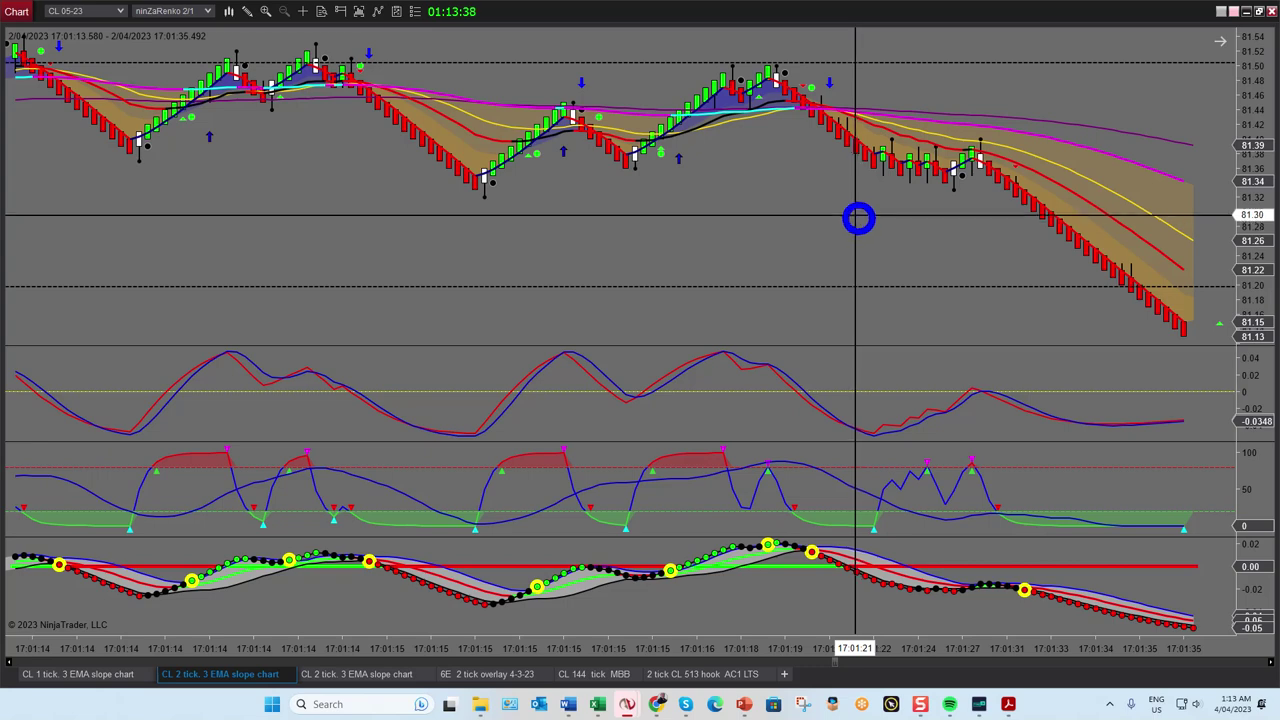
click(333, 673)
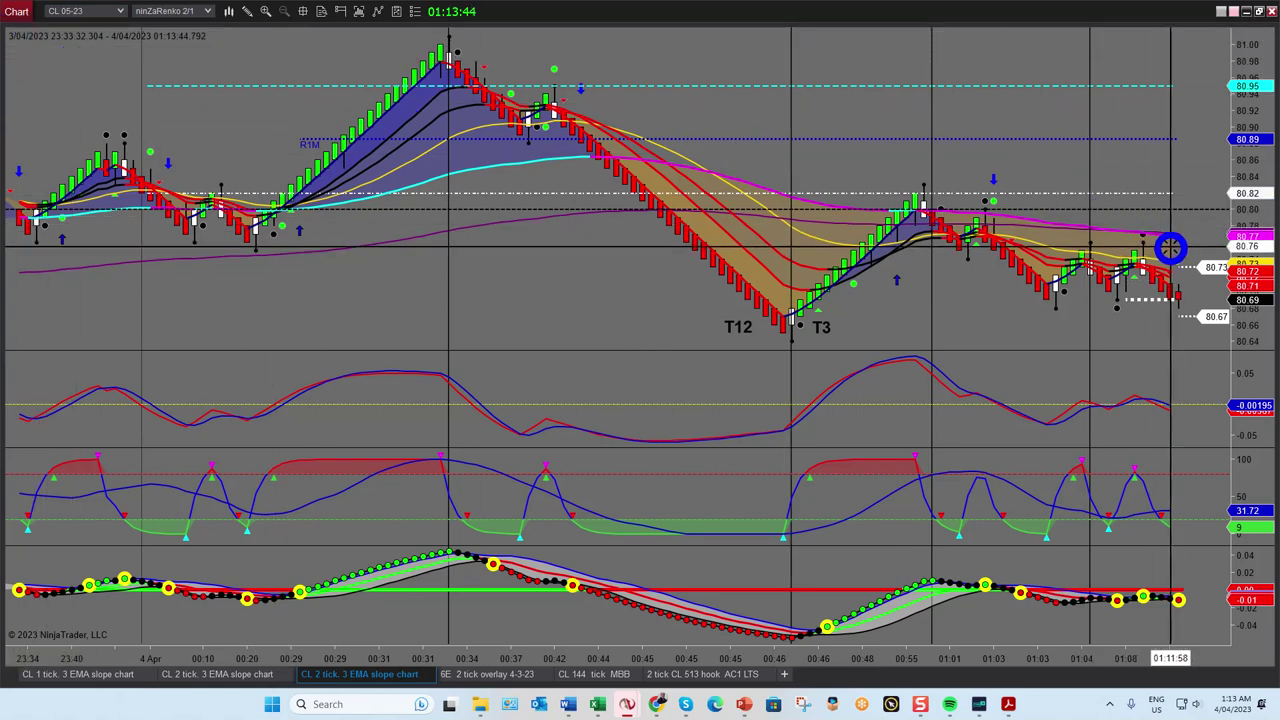
click(1259, 12)
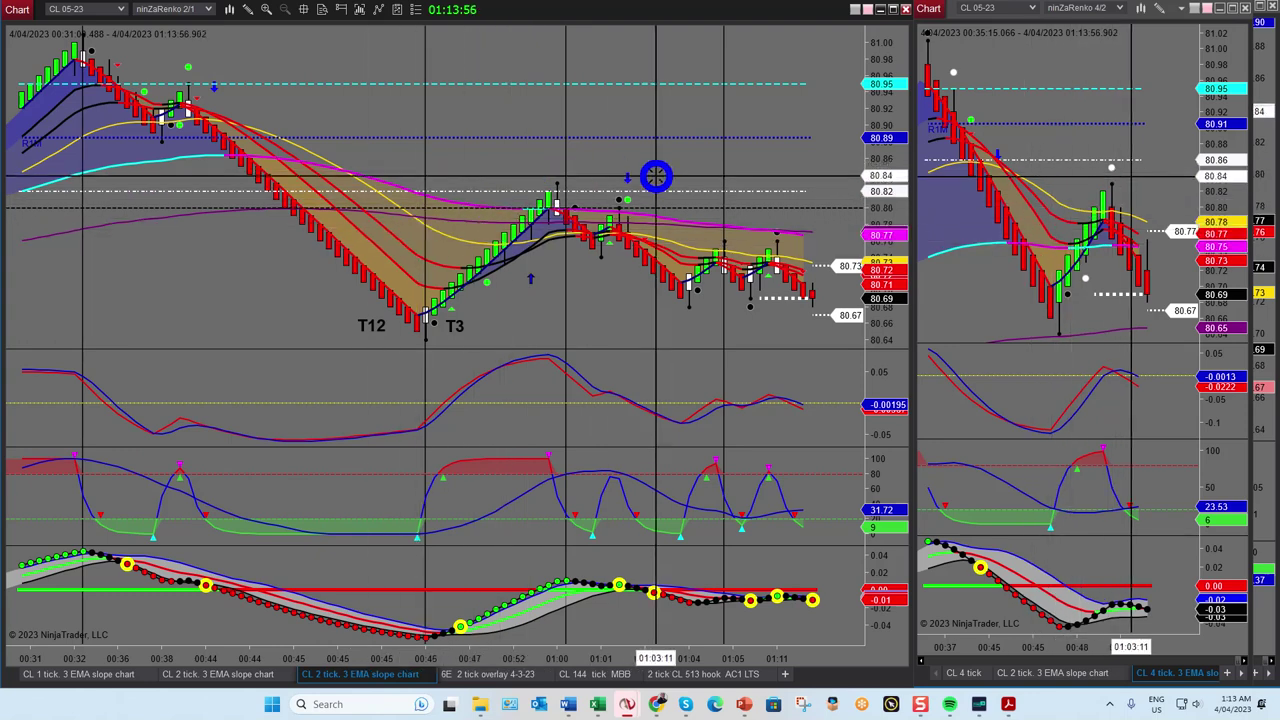
Open the other CL 2 tick 3 EMA slope chart at full size, set its crosshair to Global, and restore the window.
click(245, 675)
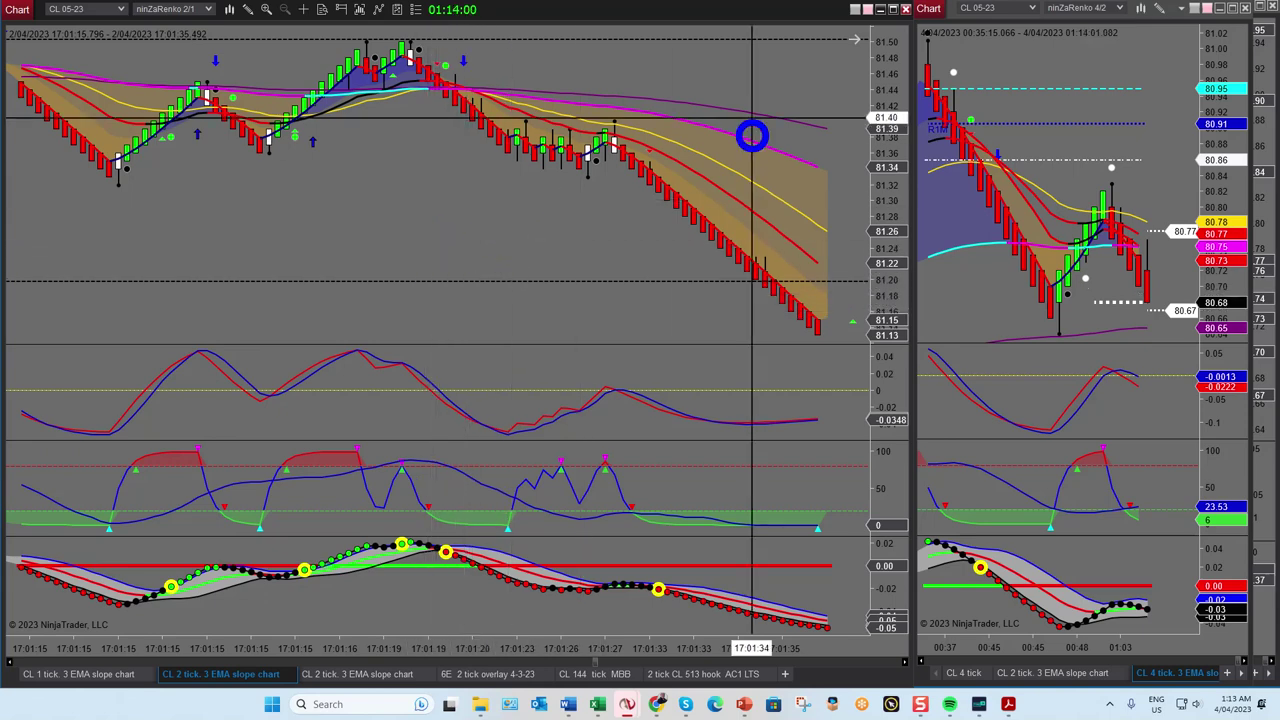
click(889, 11)
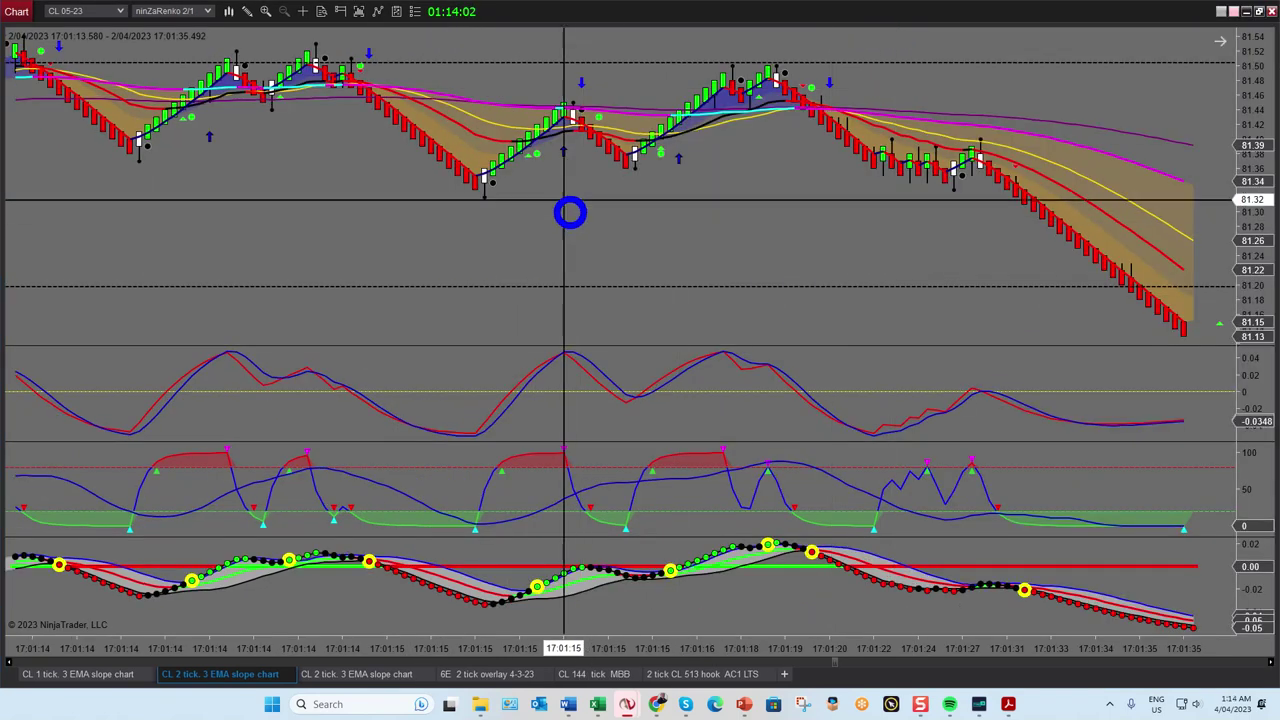
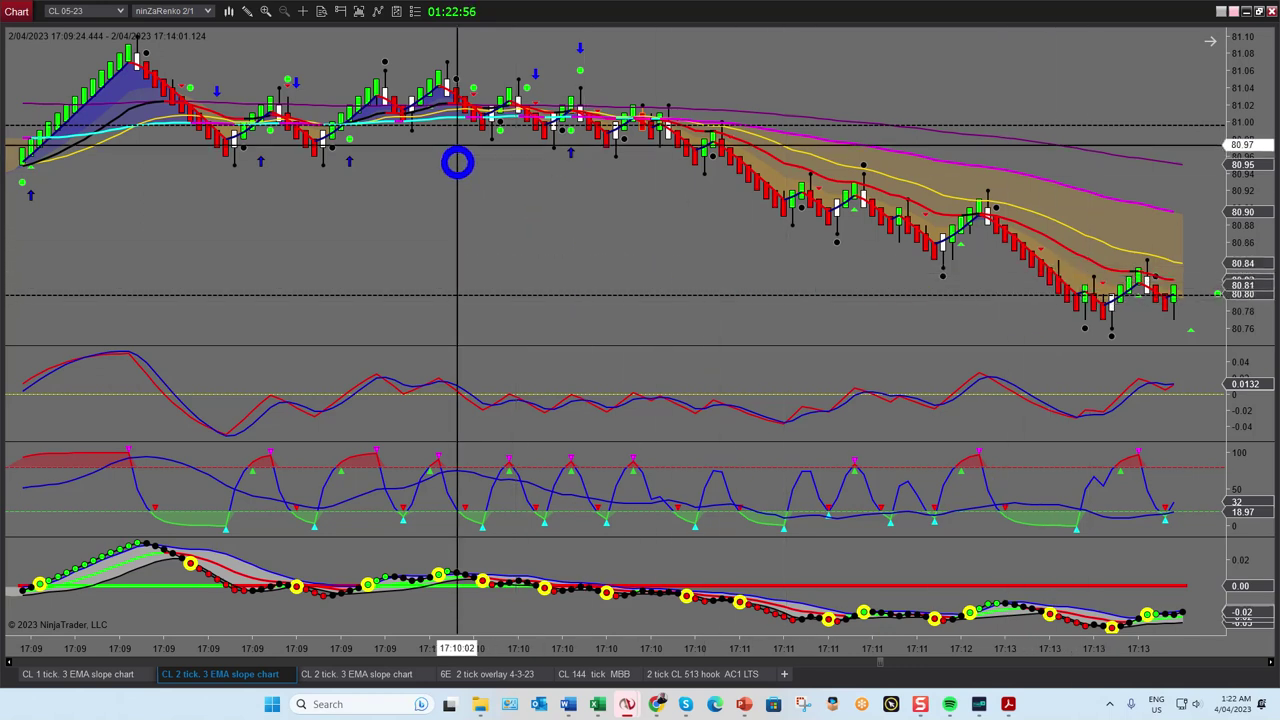
click(303, 13)
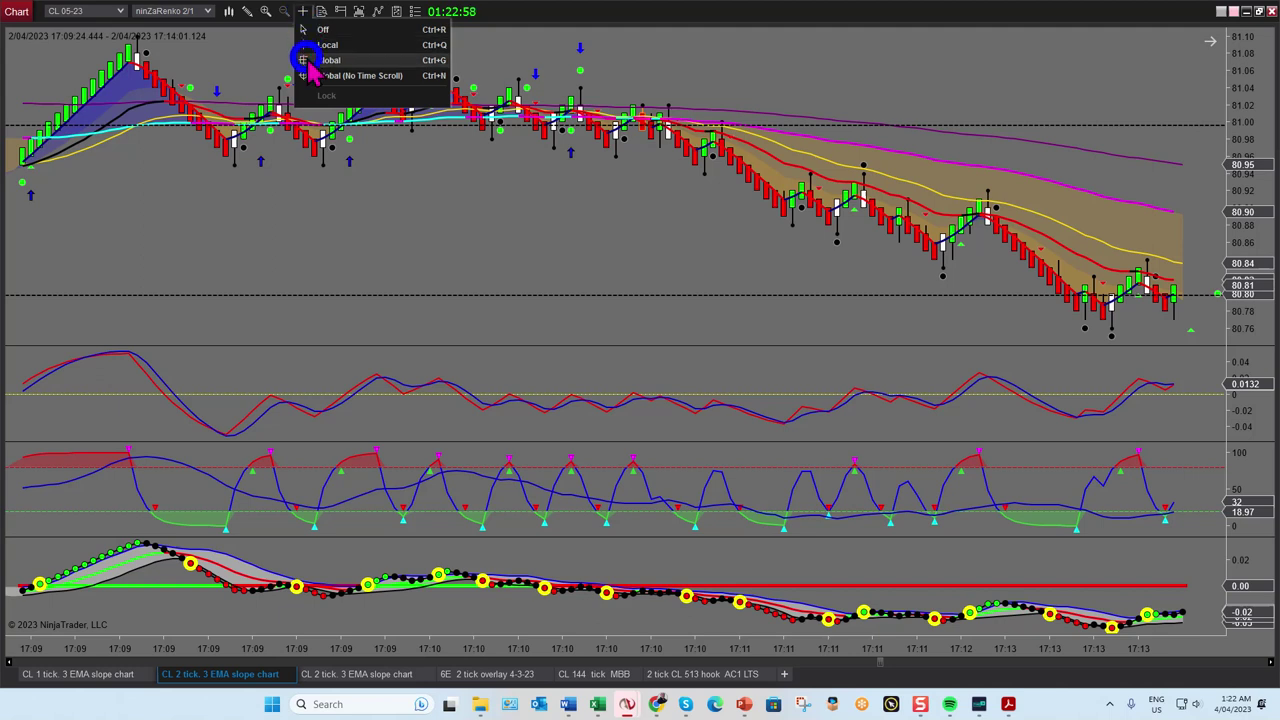
click(308, 60)
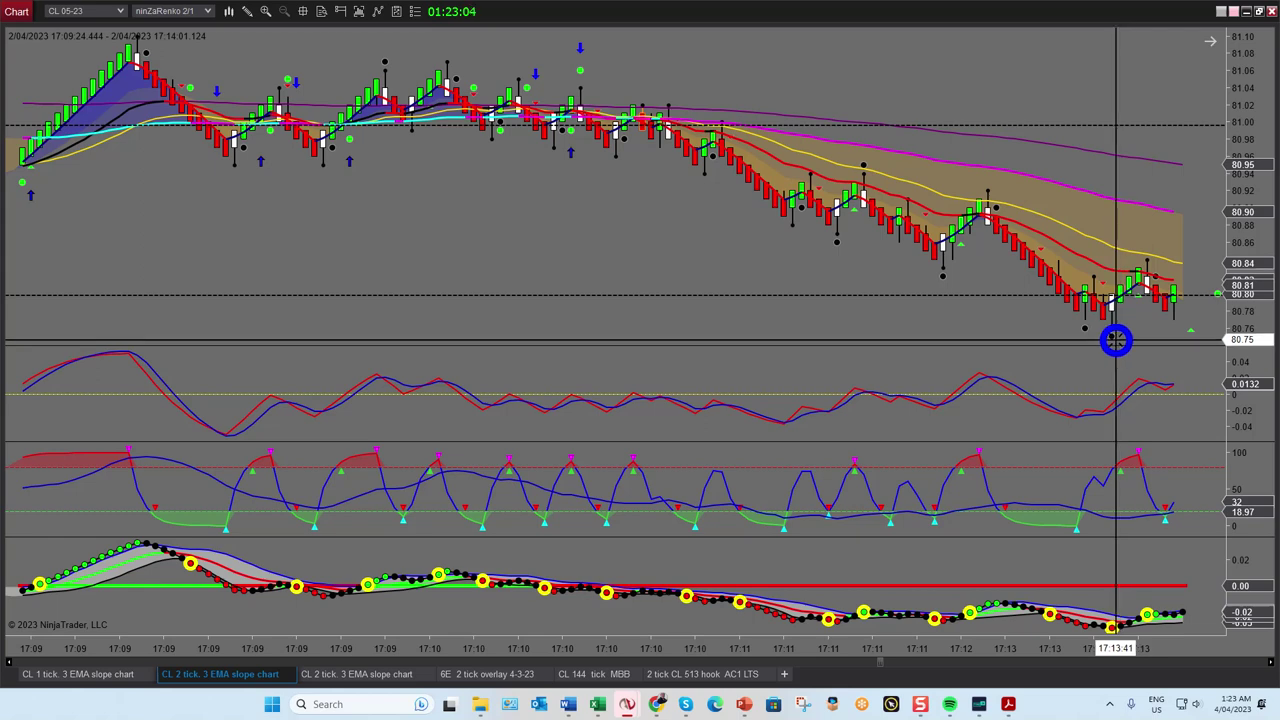
click(1258, 12)
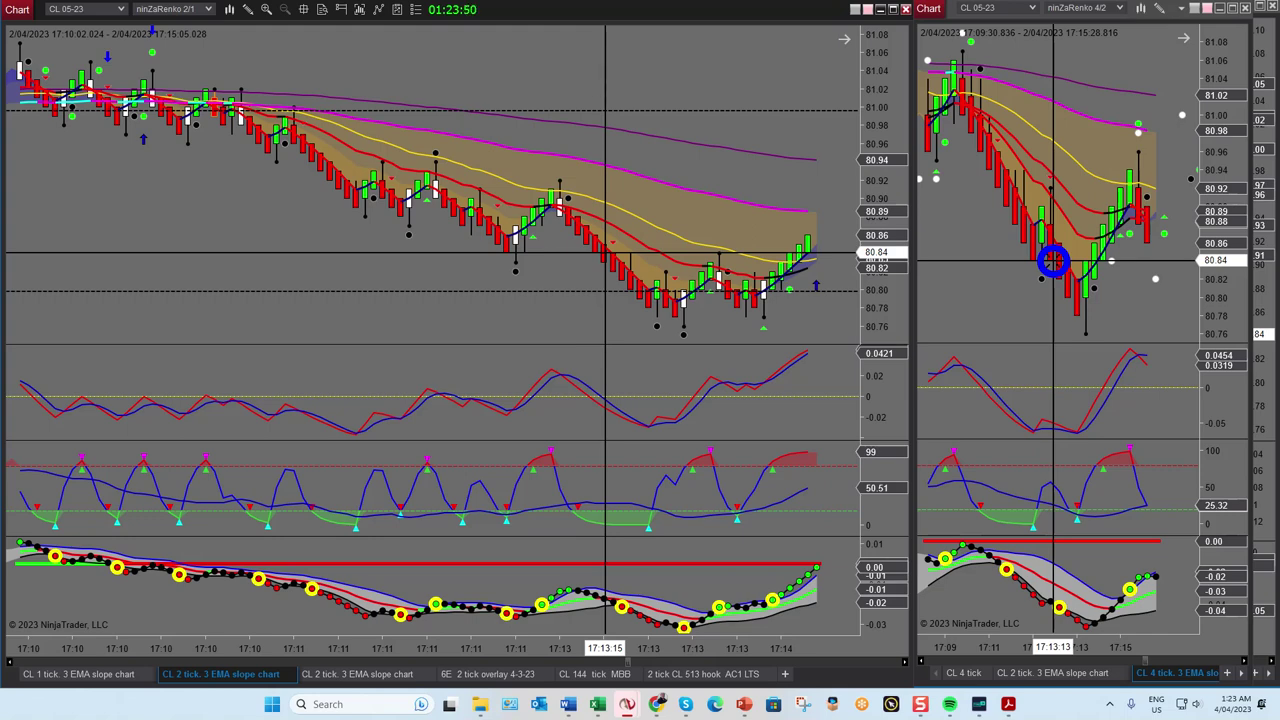
Mark the turn at the 17:15 swing high on the 2 tick chart with a vertical line.
scroll(686, 251, left, 1)
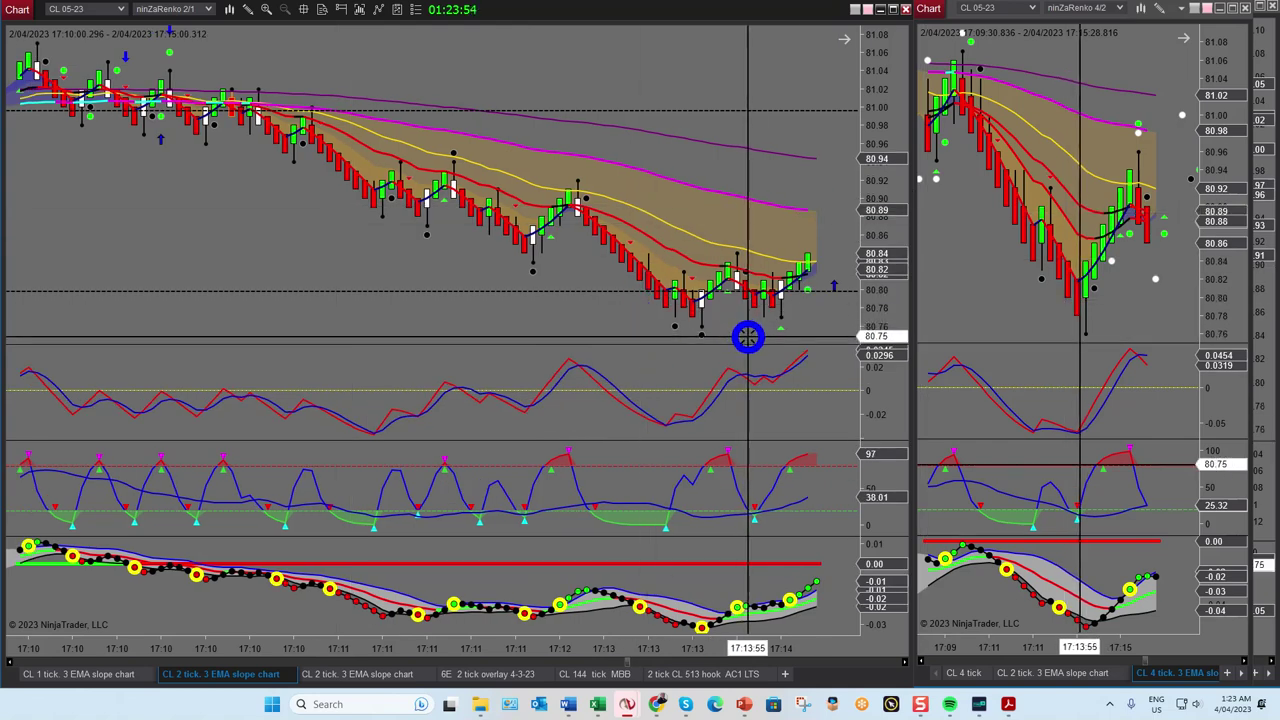
scroll(737, 320, right, 5)
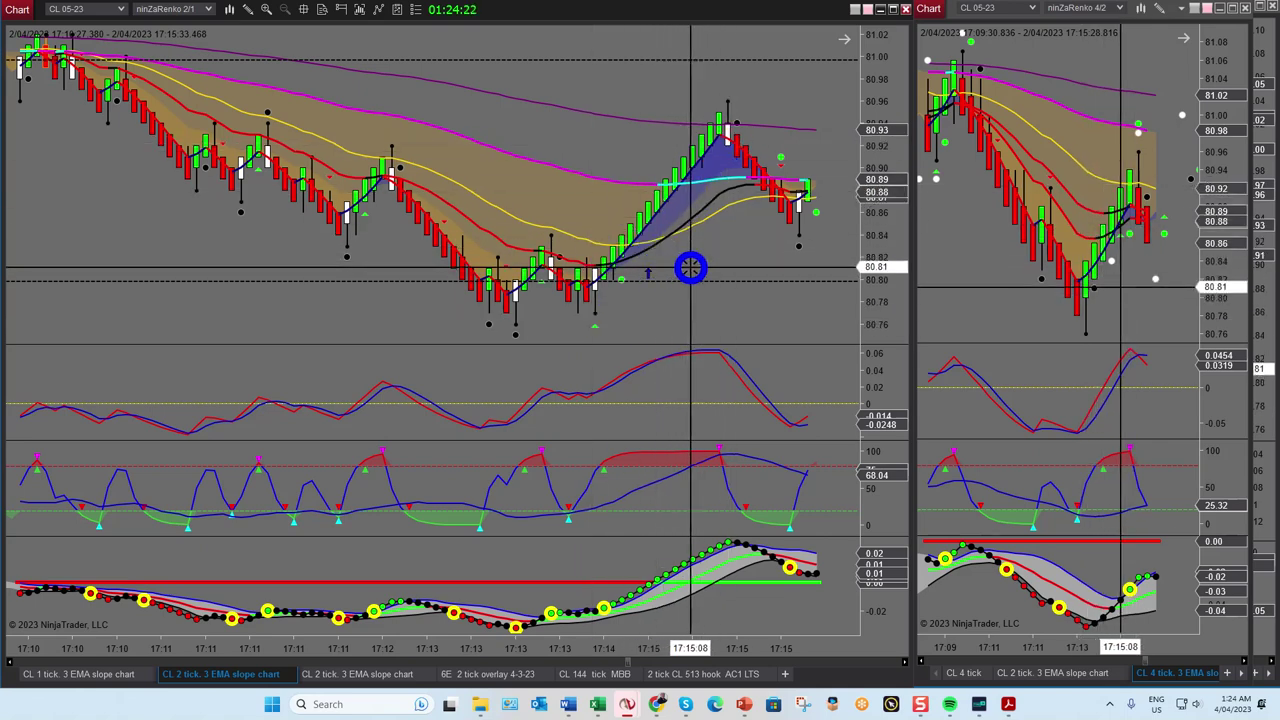
scroll(690, 267, up, 1)
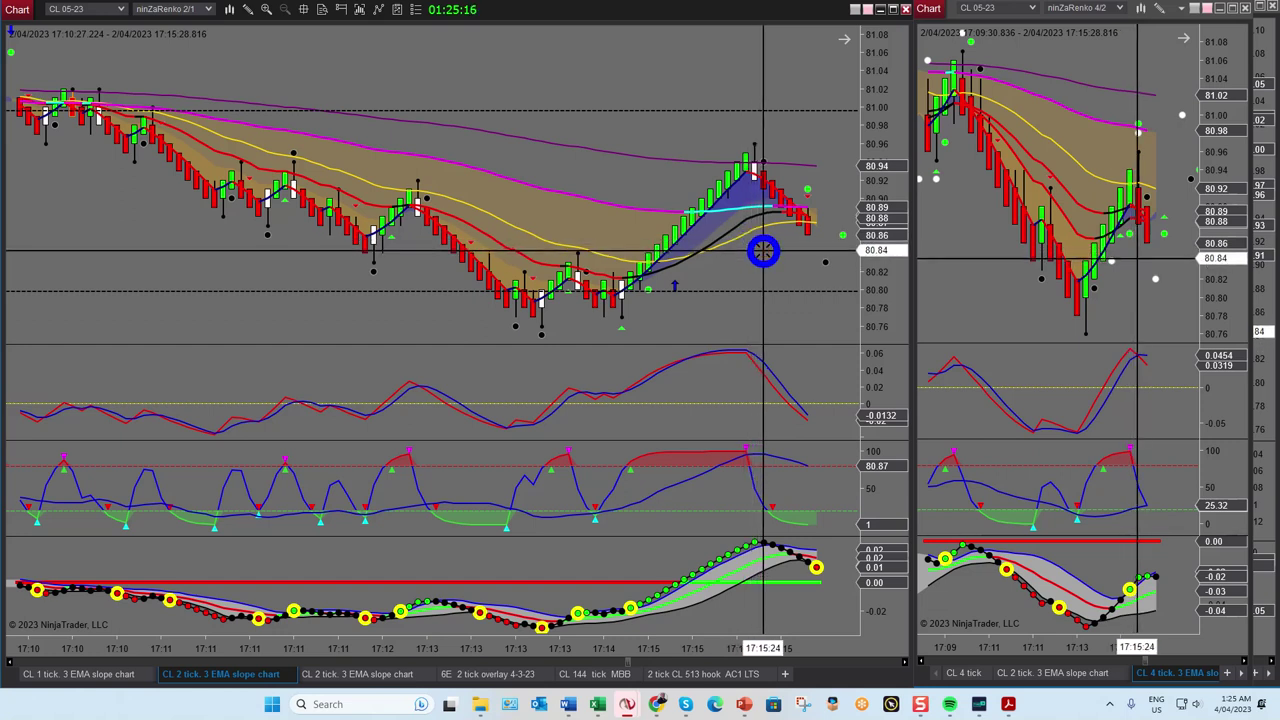
key(ctrl+1)
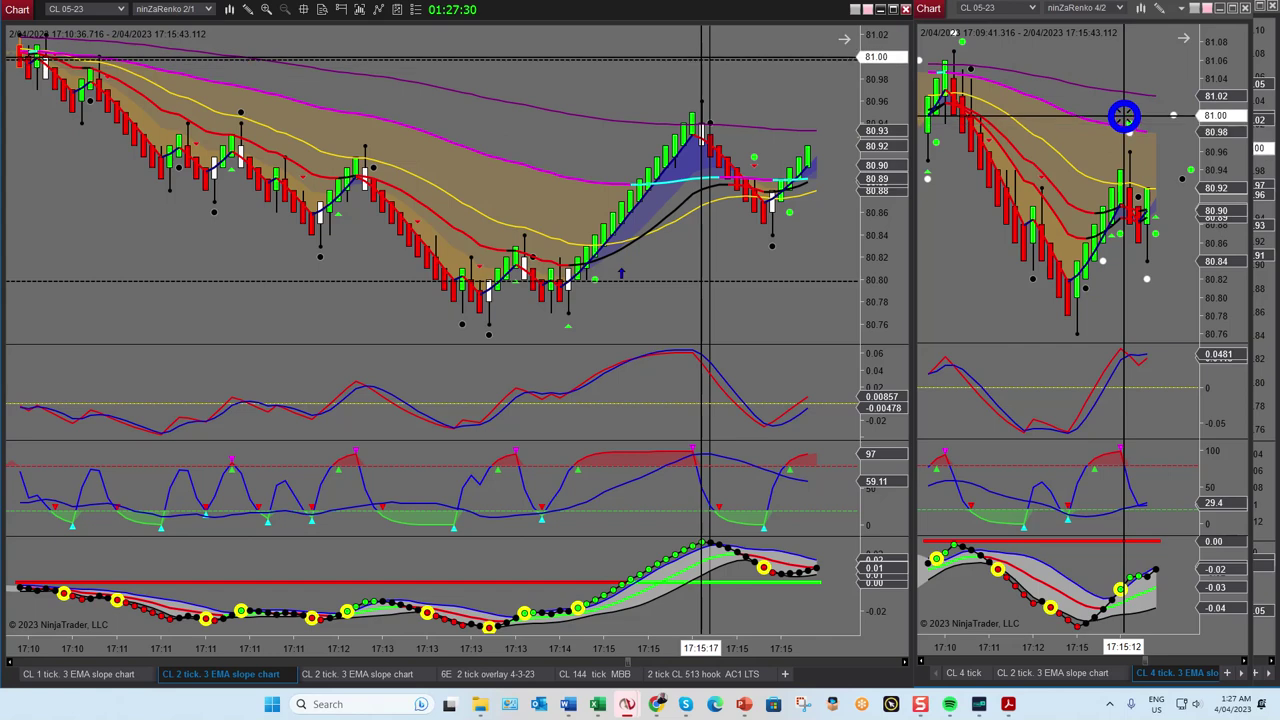
Examine the 2 tick swings from 17:13 to 17:26 alongside the matching bricks on the 4 tick chart.
scroll(825, 231, up, 5)
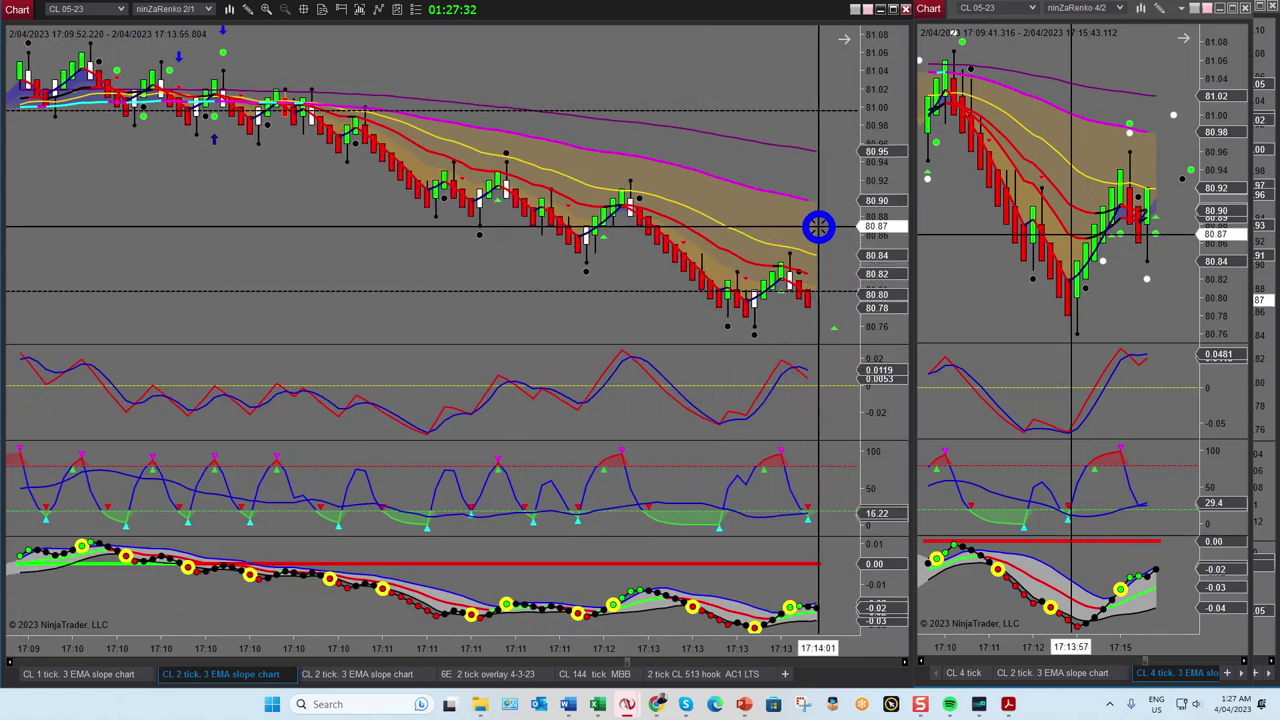
scroll(818, 231, down, 8)
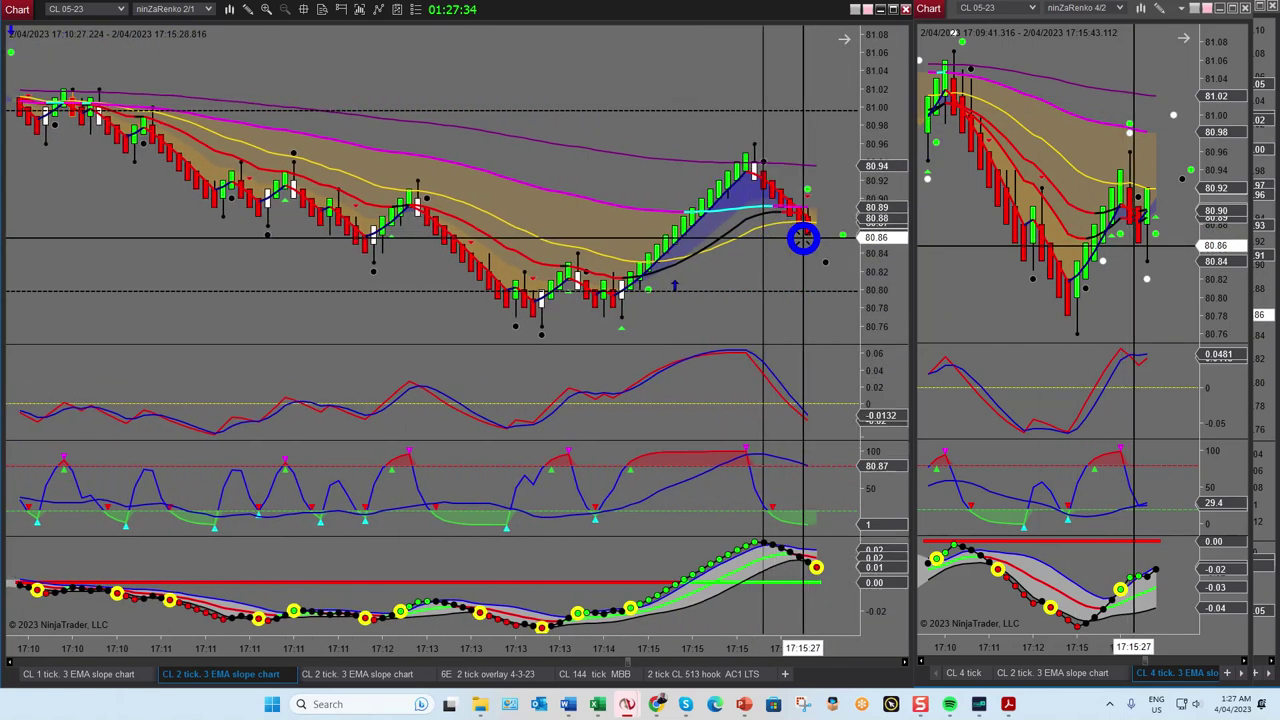
scroll(797, 247, down, 3)
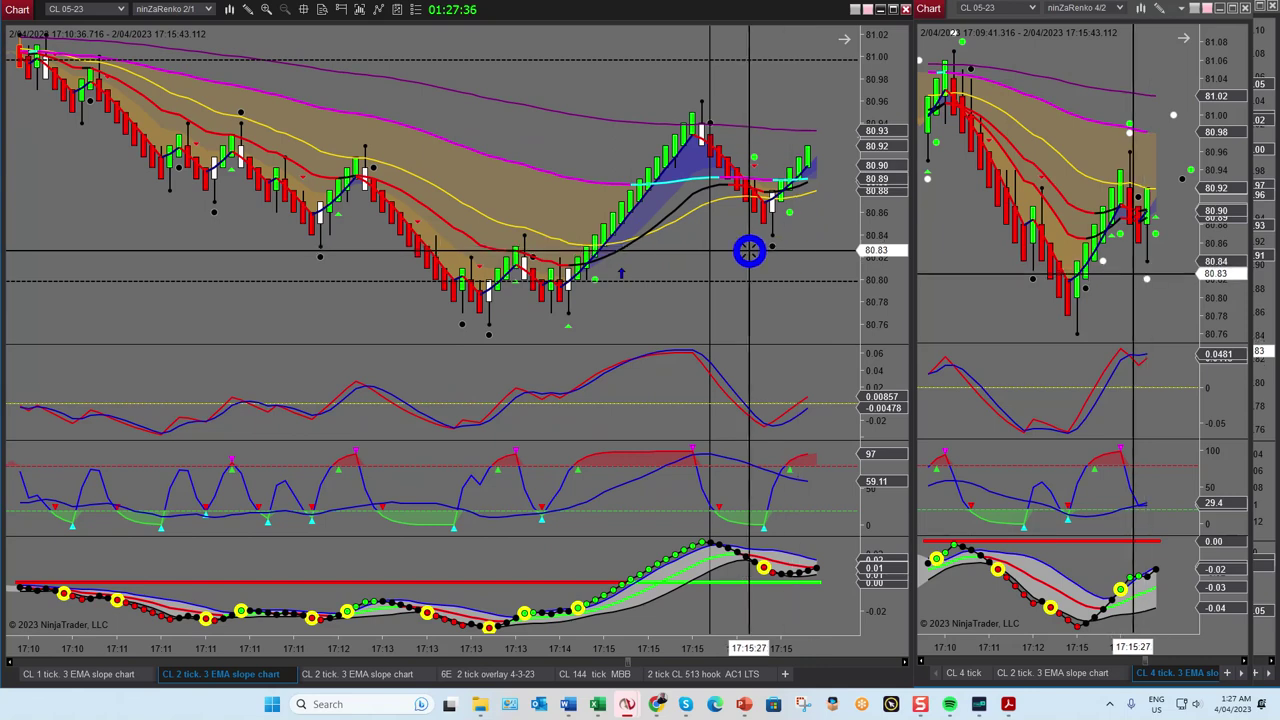
scroll(749, 251, down, 4)
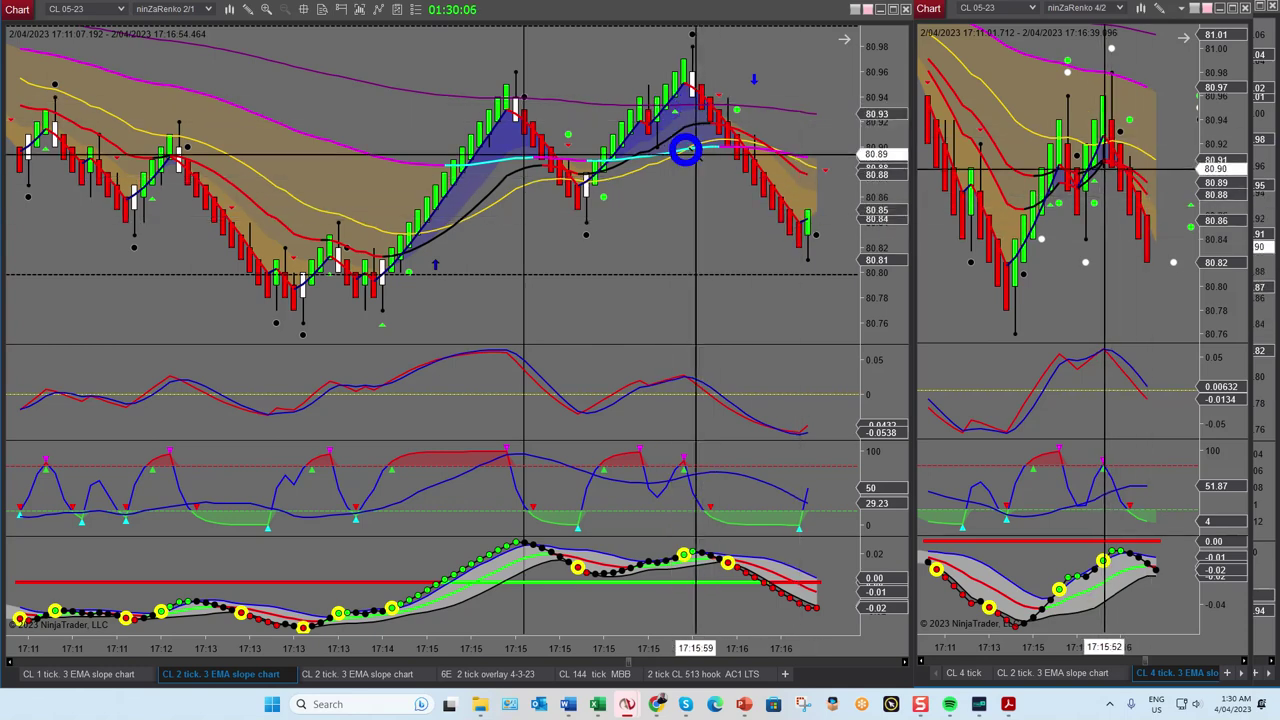
click(689, 231)
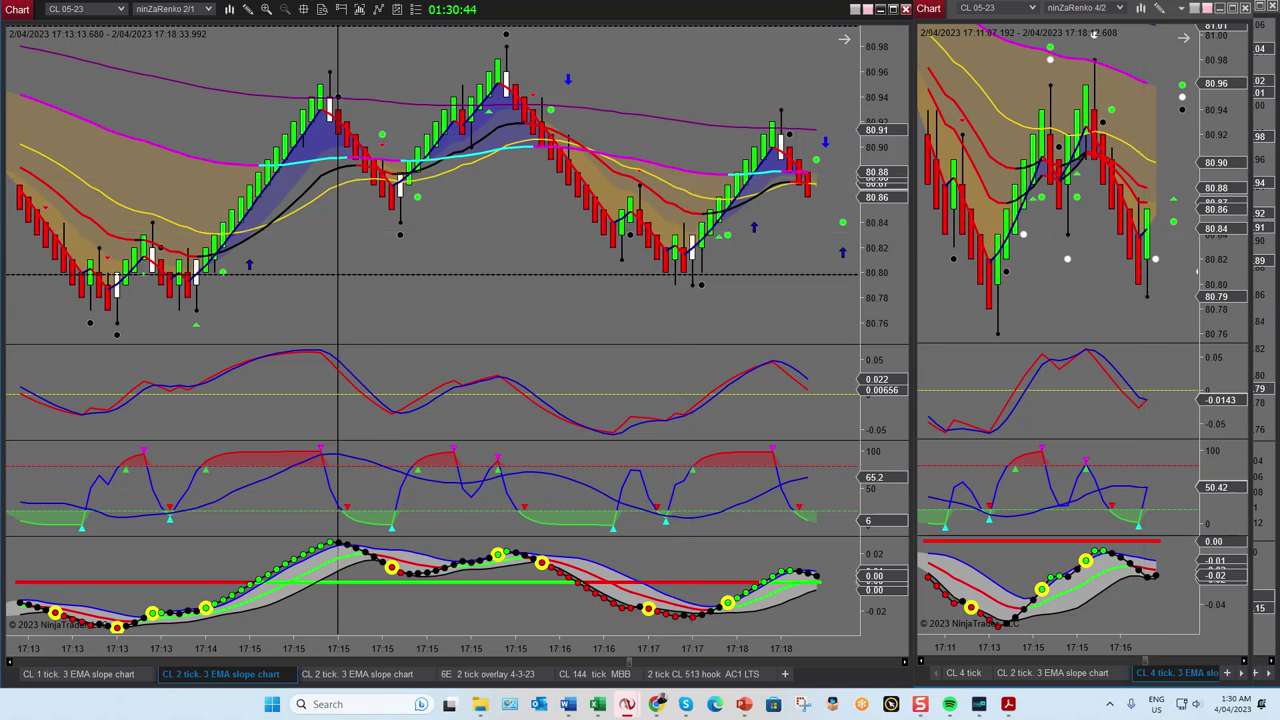
click(785, 196)
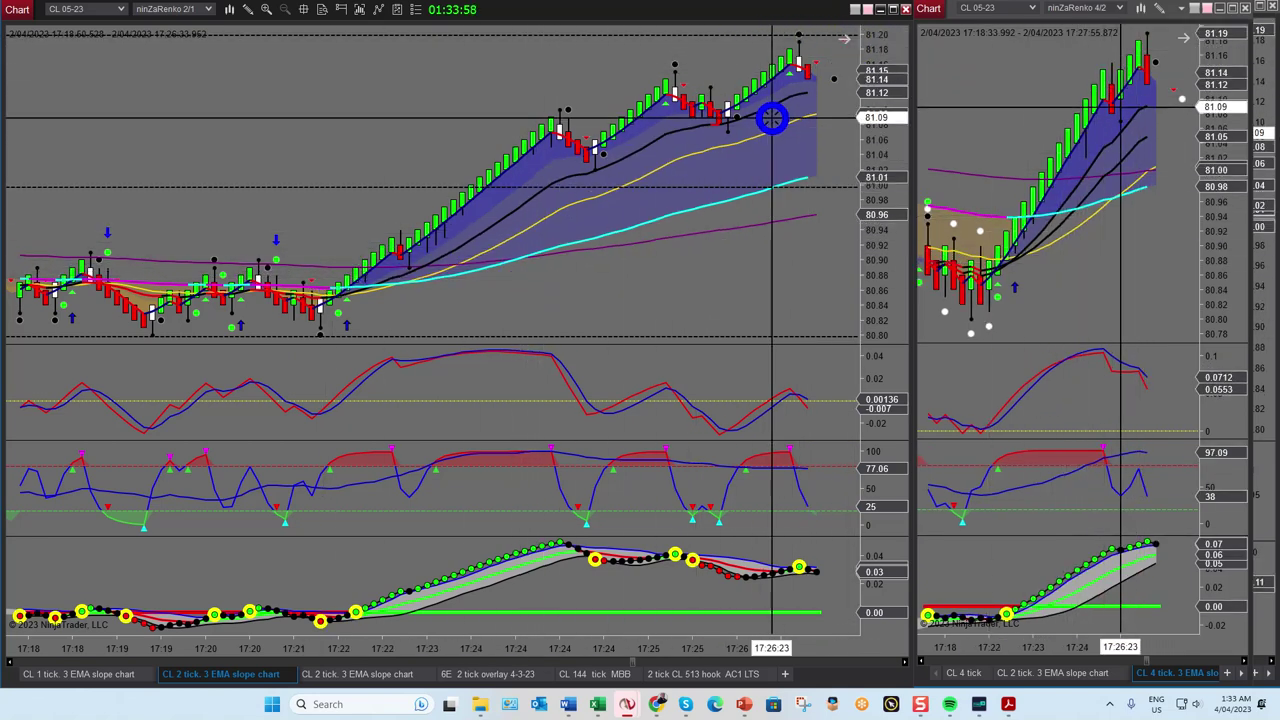
Add the text label "Stopped here" above the 17:24 swing high on the 2 tick chart.
right_click(572, 76)
text(St)
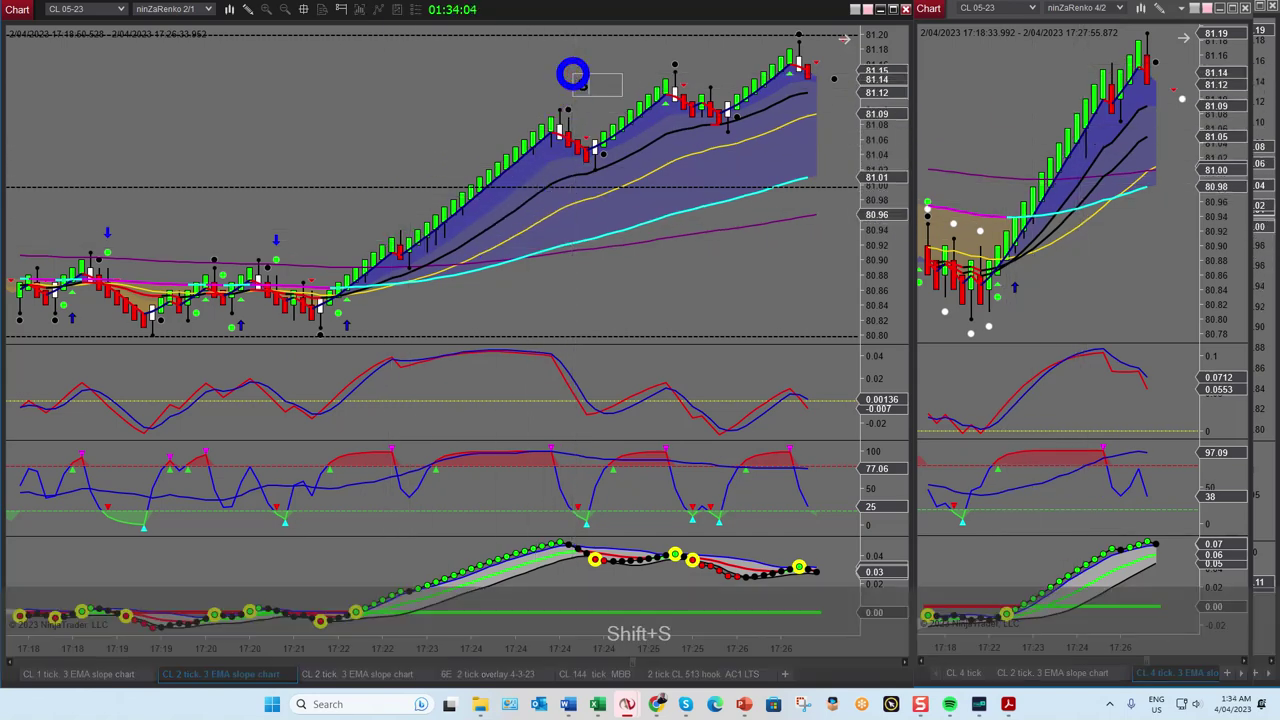
text(oppe)
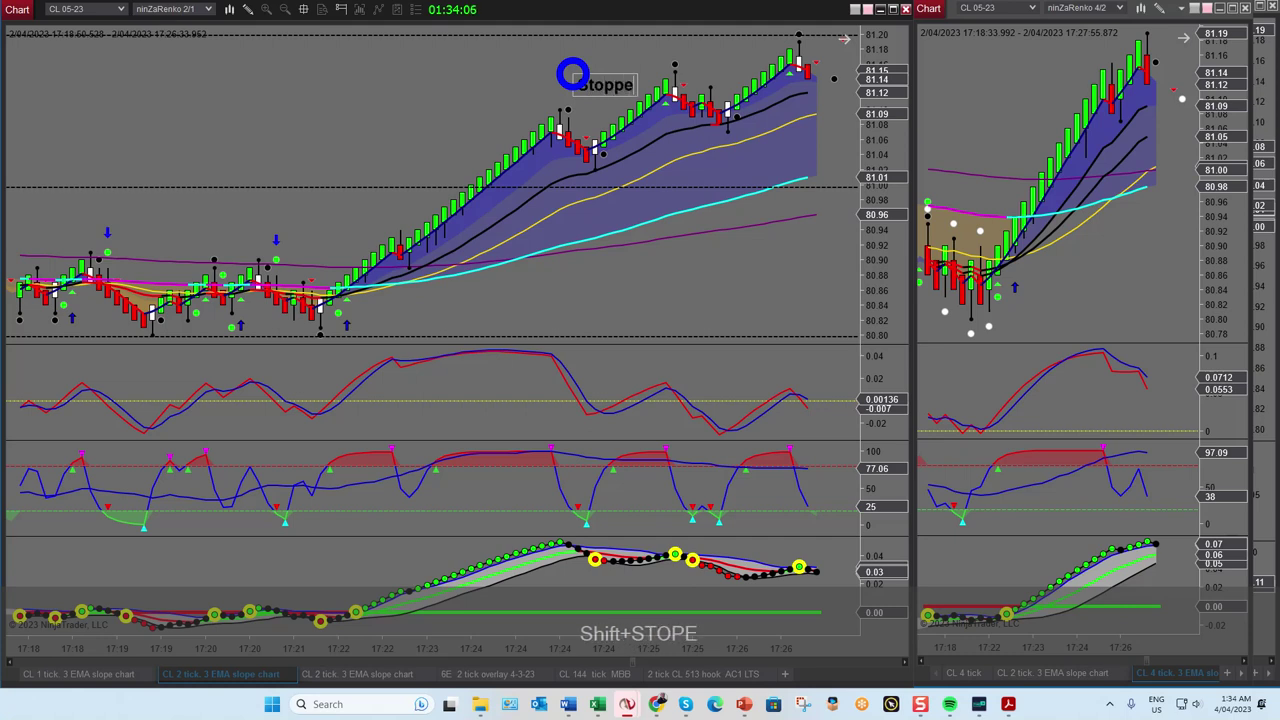
text(d here)
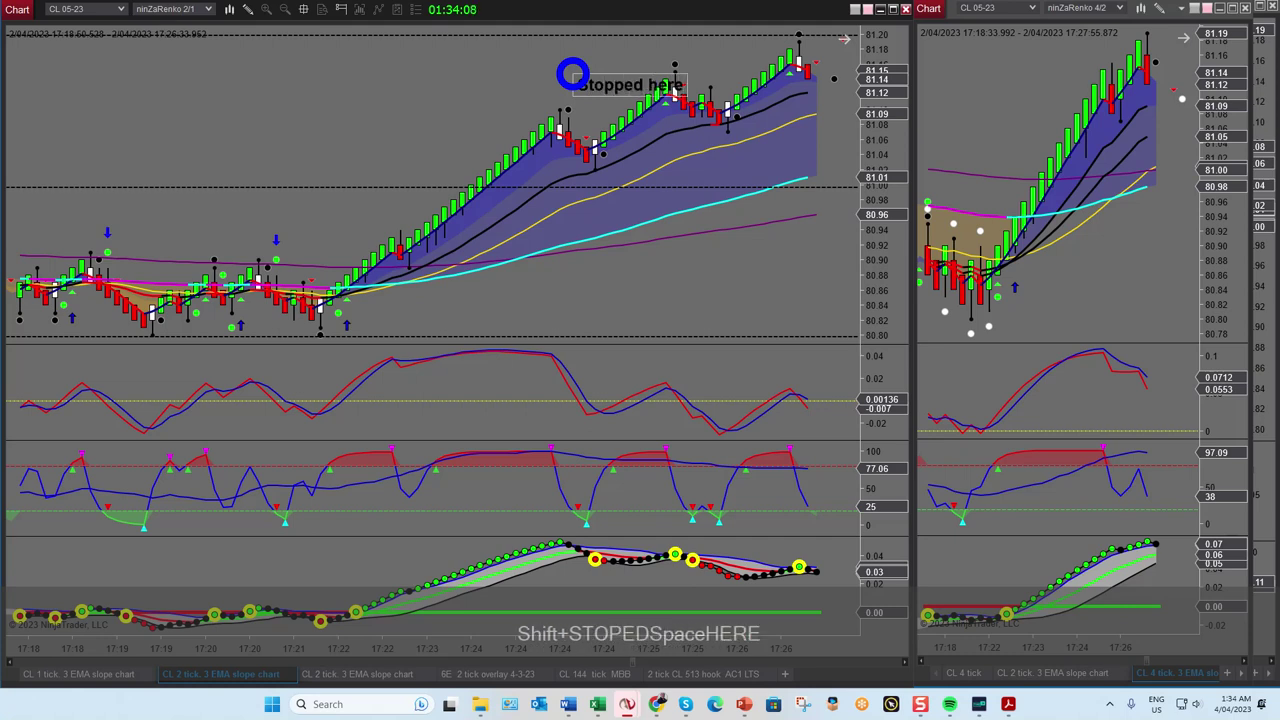
click(573, 73)
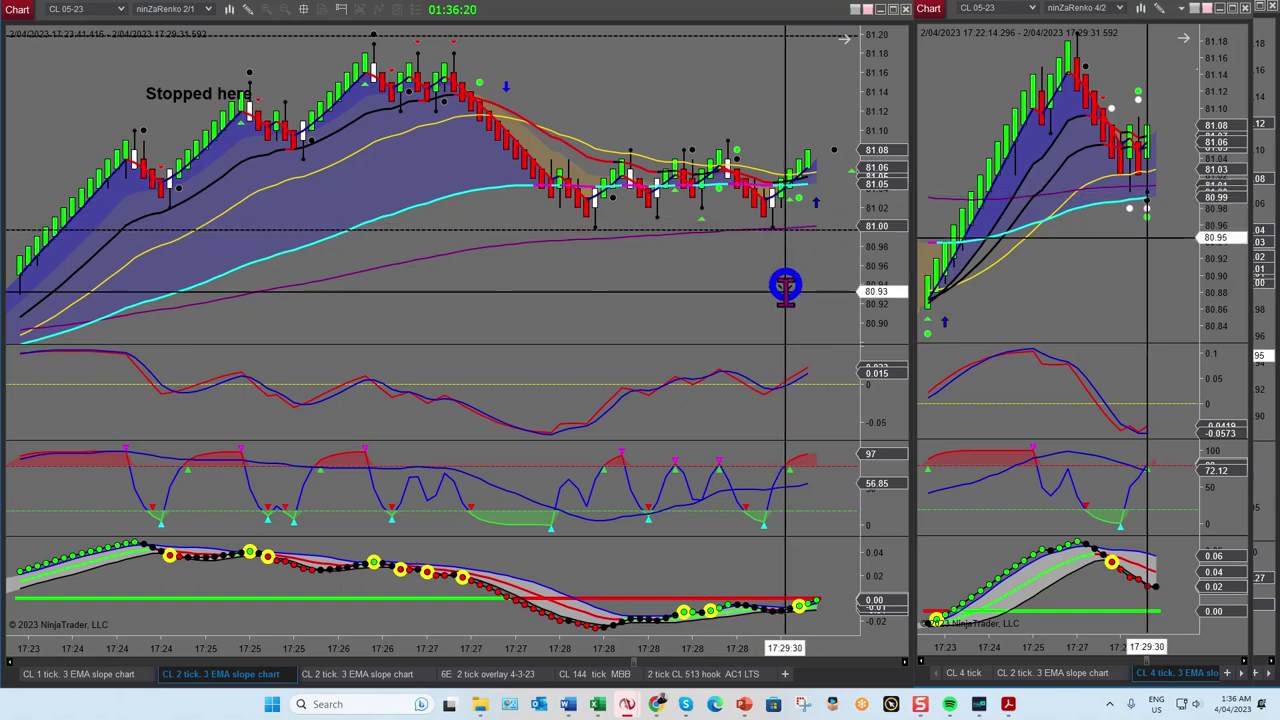
Draw a rising arrow line under the oscillator directly below the 2 tick prices, from its 17:28 low to the higher low near 17:29.
middle_click(585, 310)
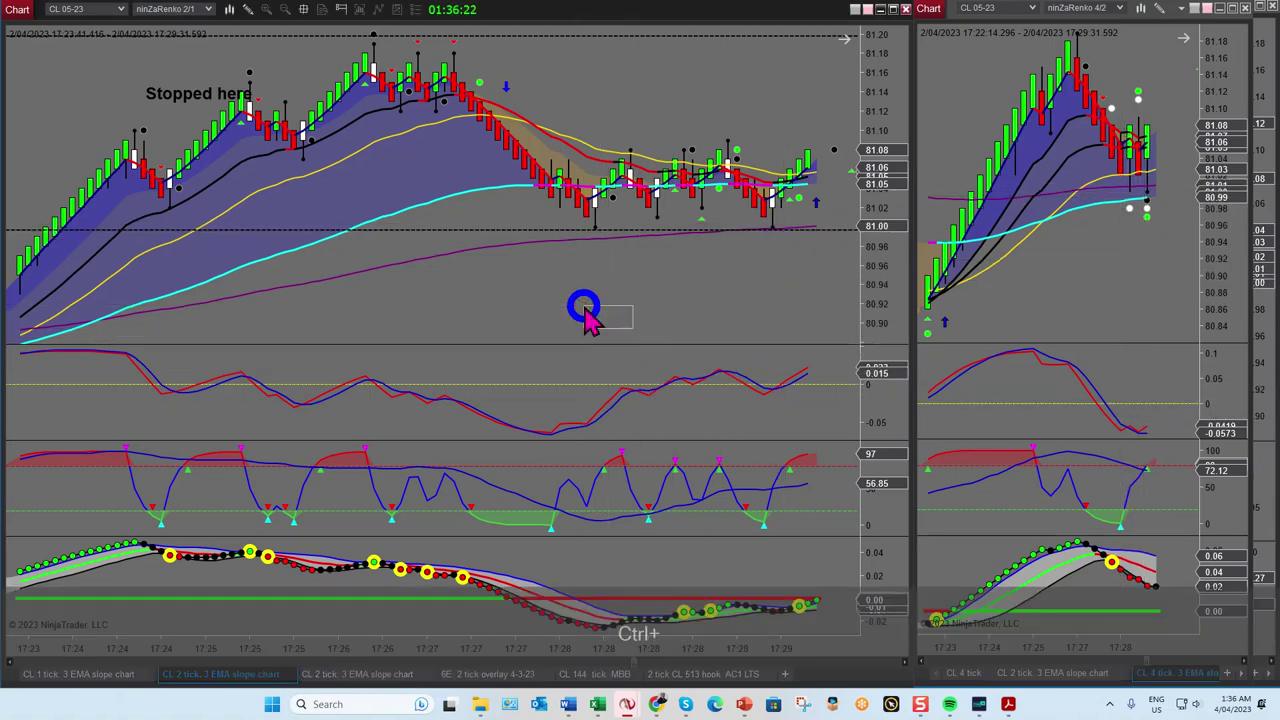
key(ctrl+F2)
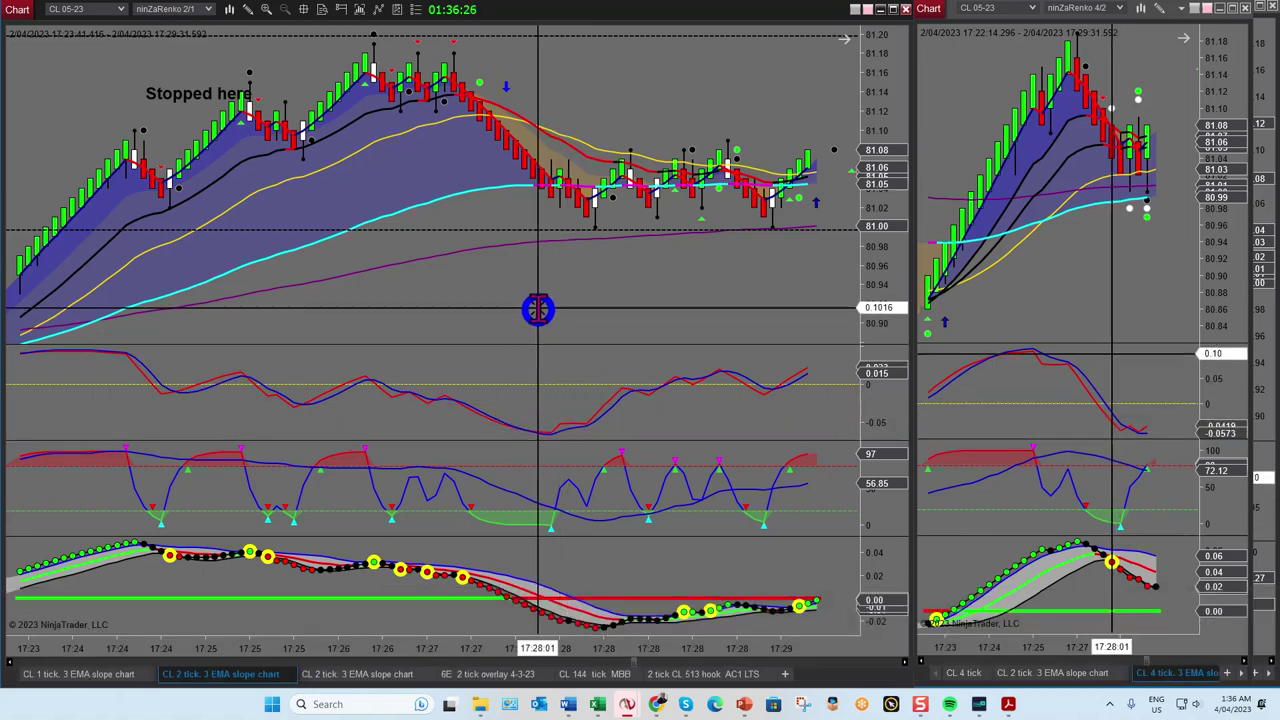
key(ctrl)
key(ctrl+F2)
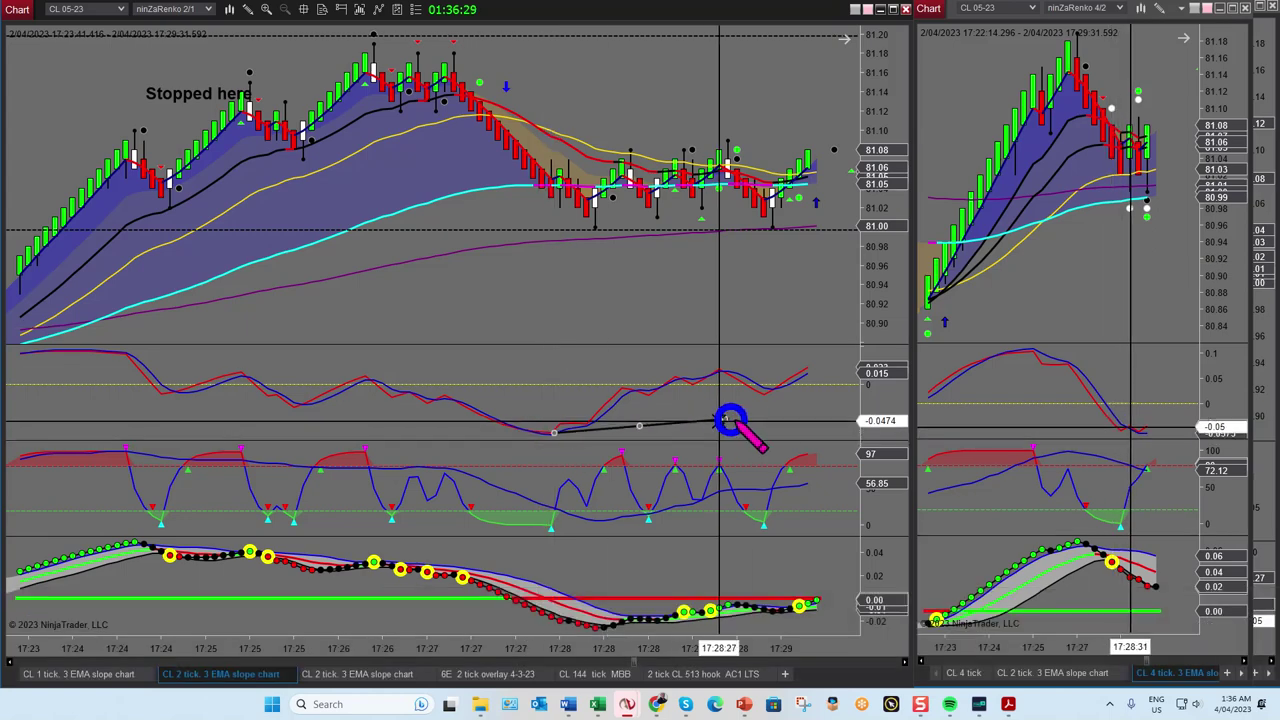
click(773, 390)
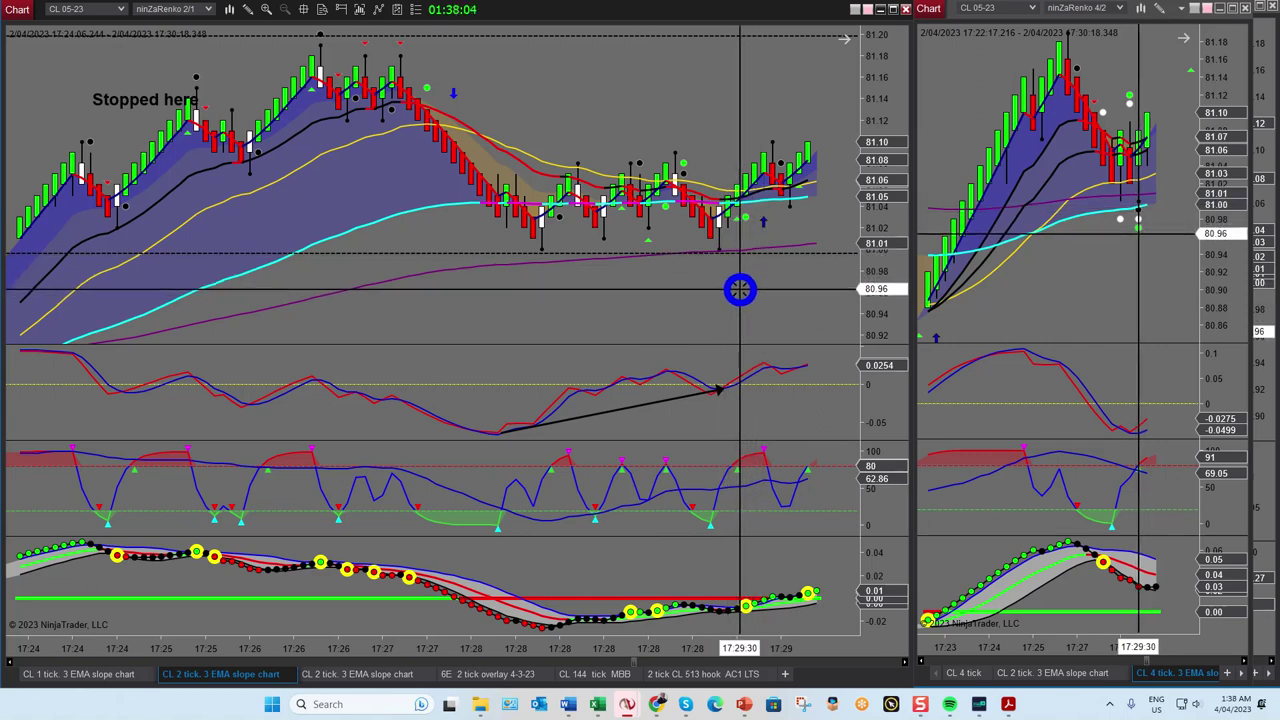
Turn on price panel background colouring for the 8/34 EMA MACrossBuilder indicator on the 2 tick chart.
right_click(738, 286)
click(787, 328)
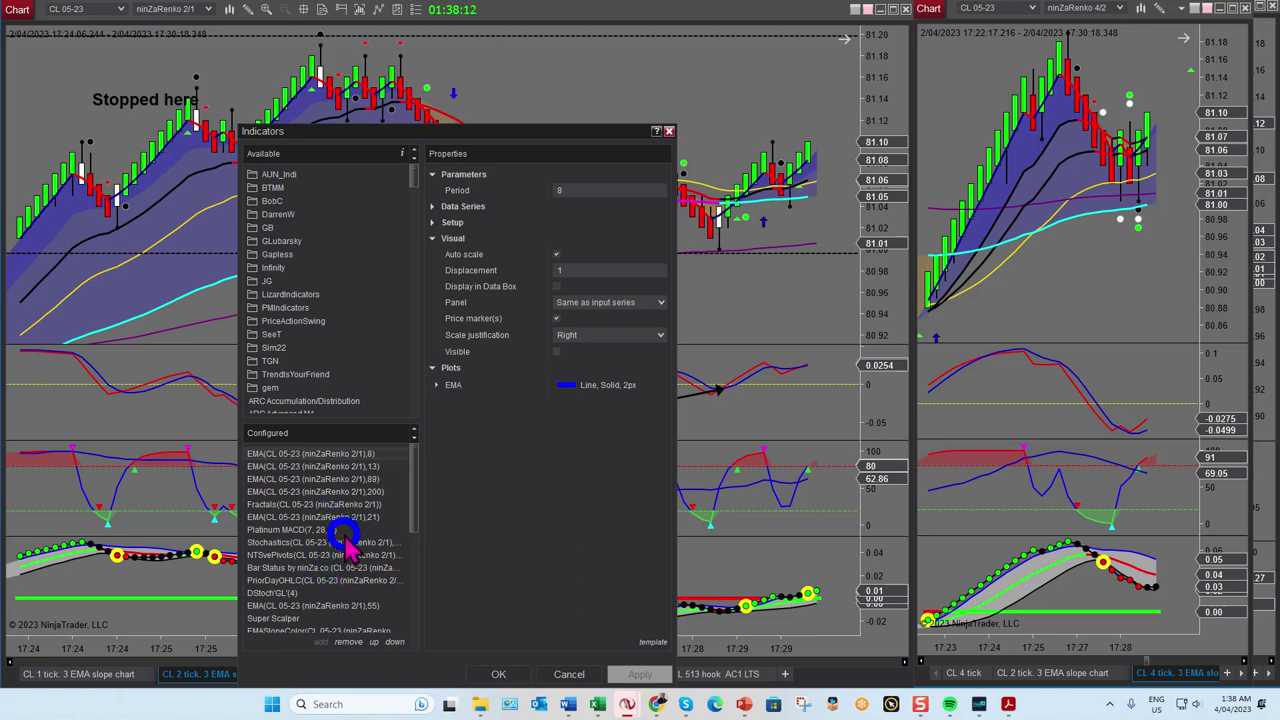
scroll(347, 549, down, 1)
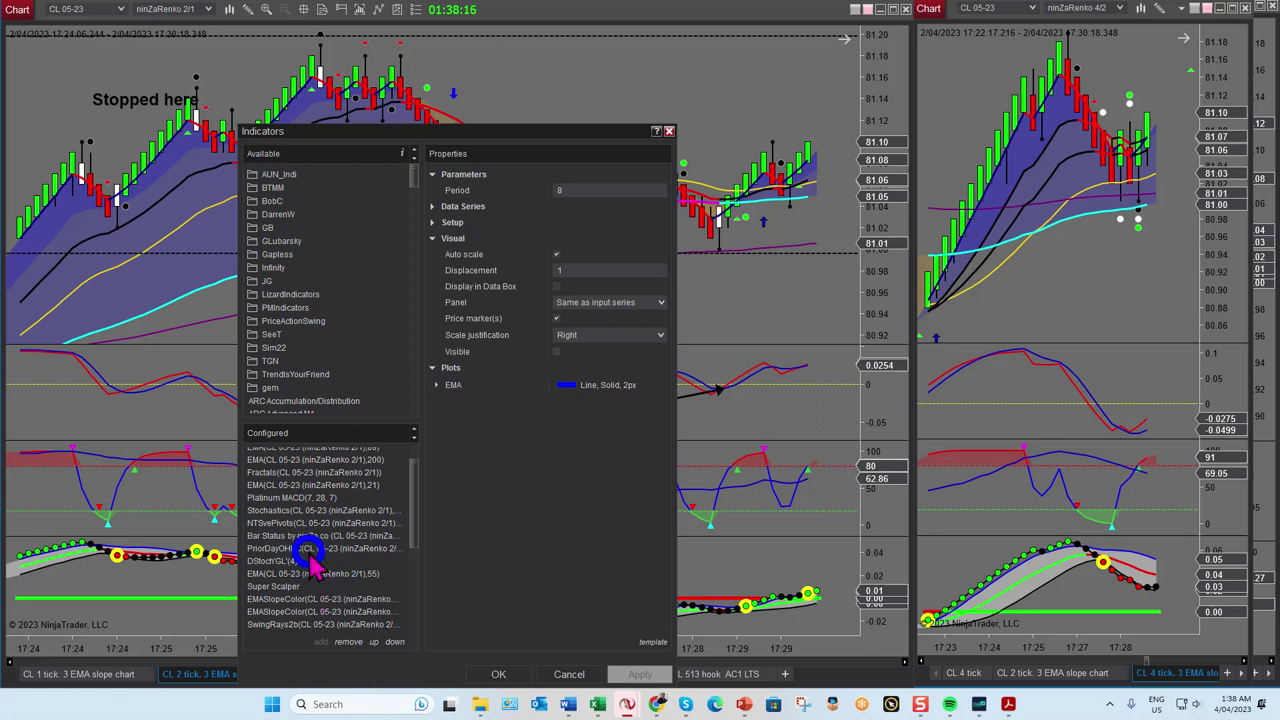
scroll(318, 540, down, 1)
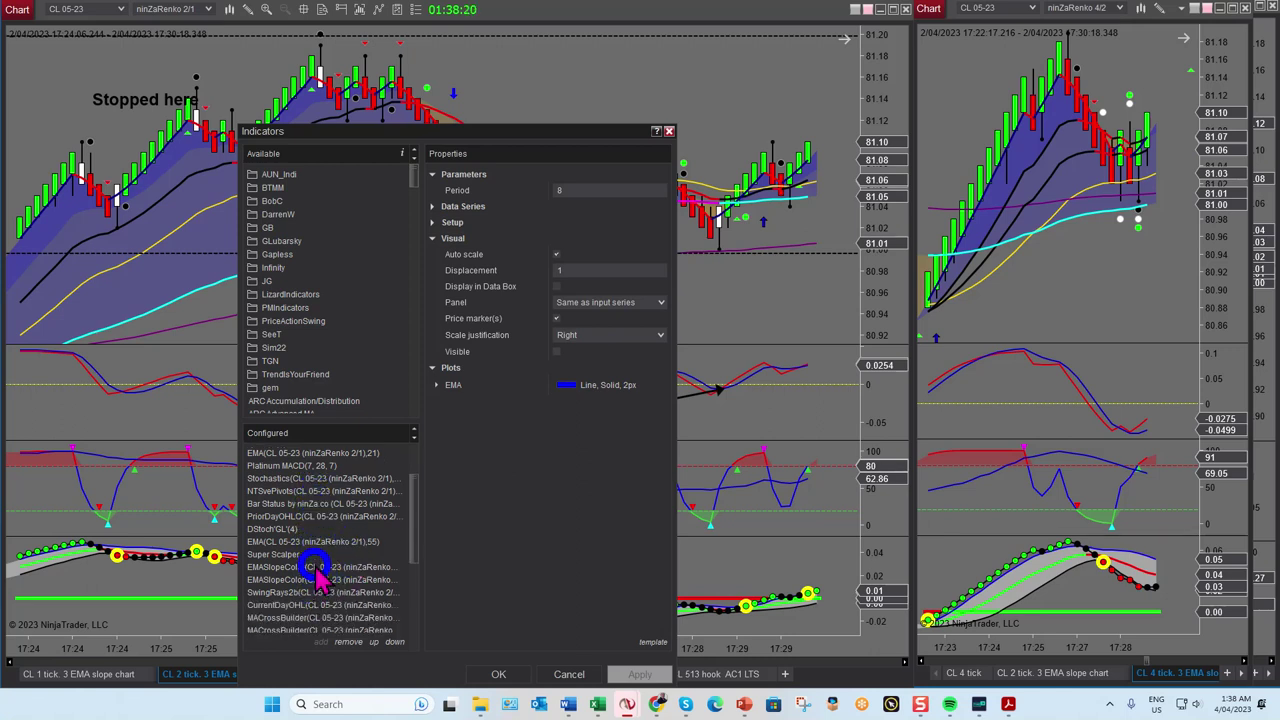
click(305, 618)
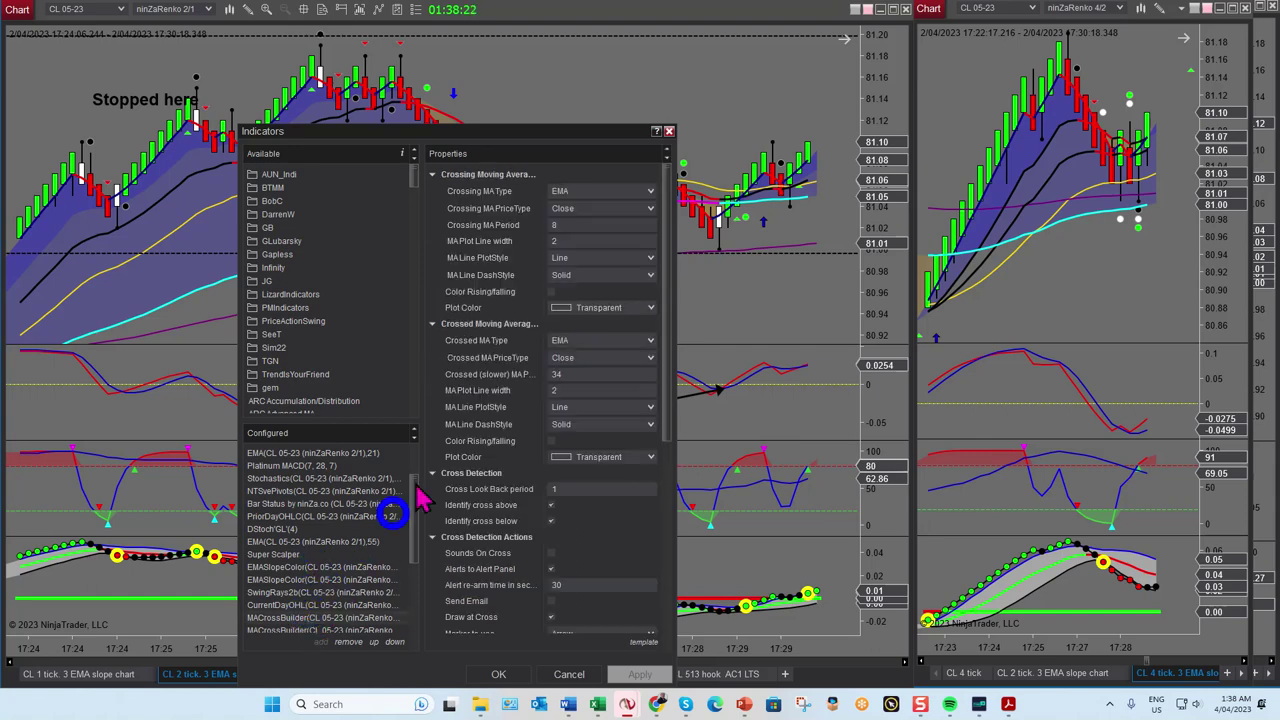
scroll(565, 365, down, 6)
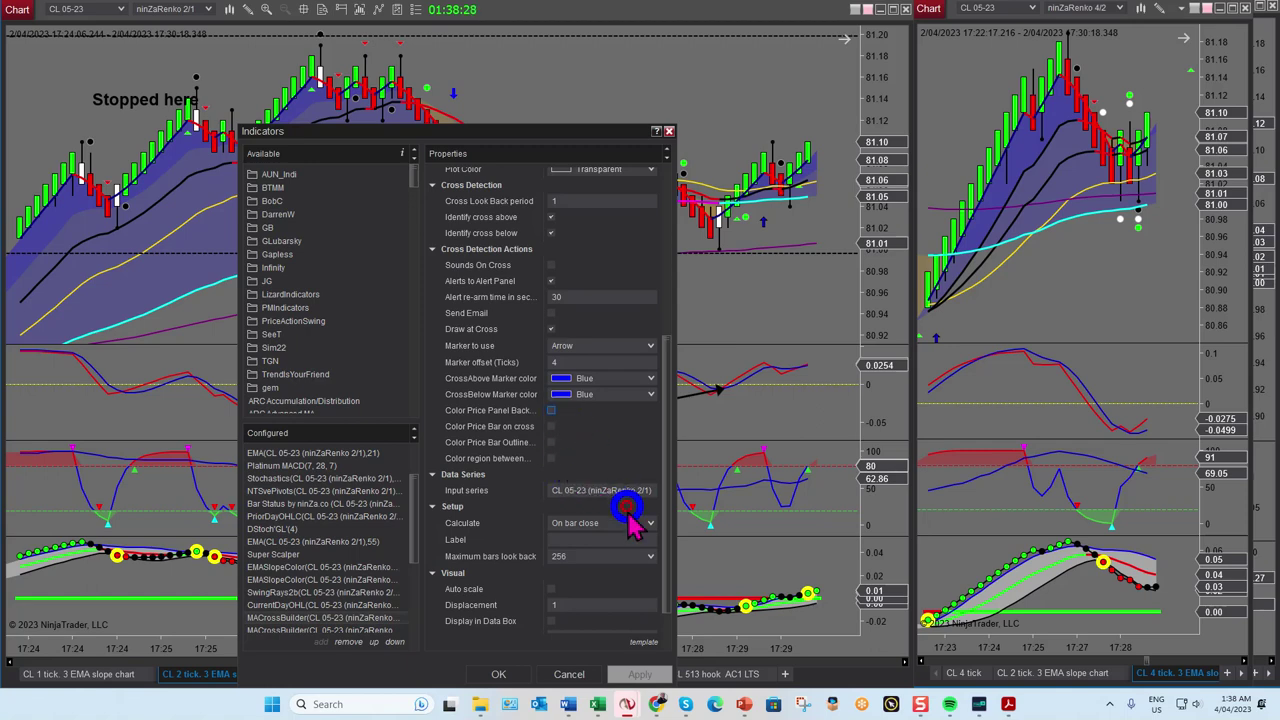
click(503, 673)
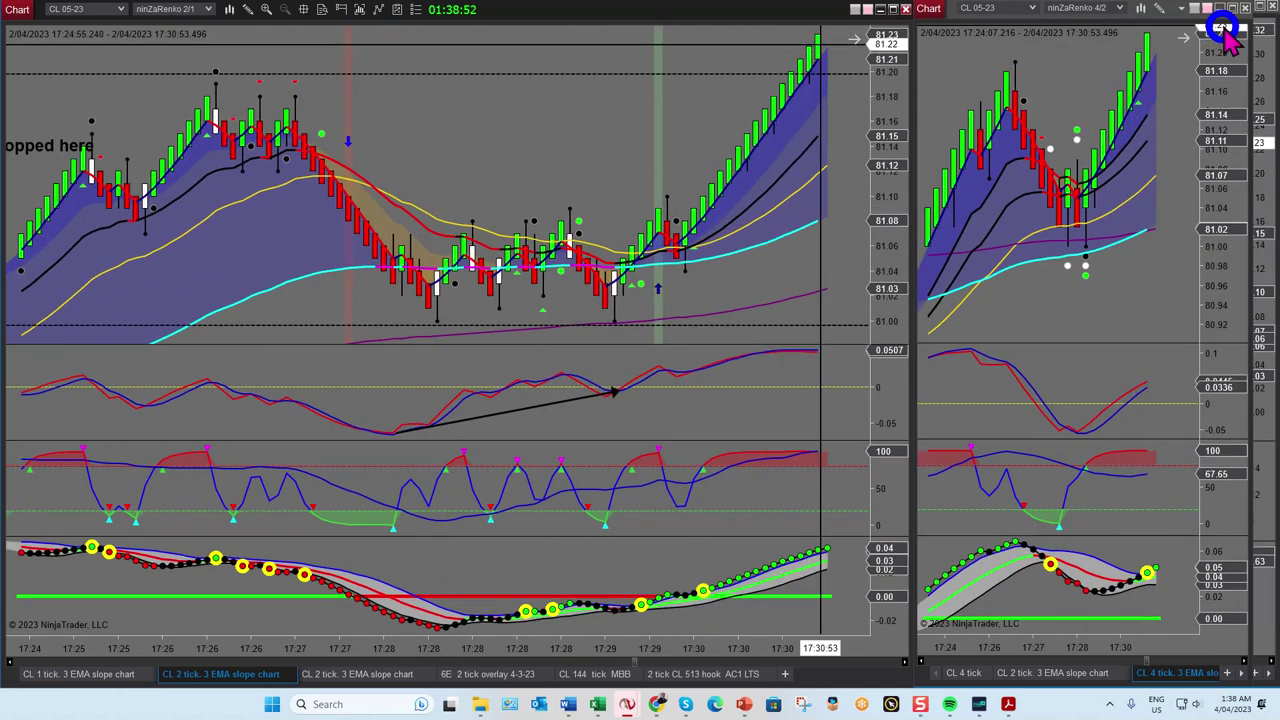
Enlarge and restore the 4 tick chart, and examine the rally after 17:29 alongside the coloured crosses on the 2 tick chart.
click(1222, 12)
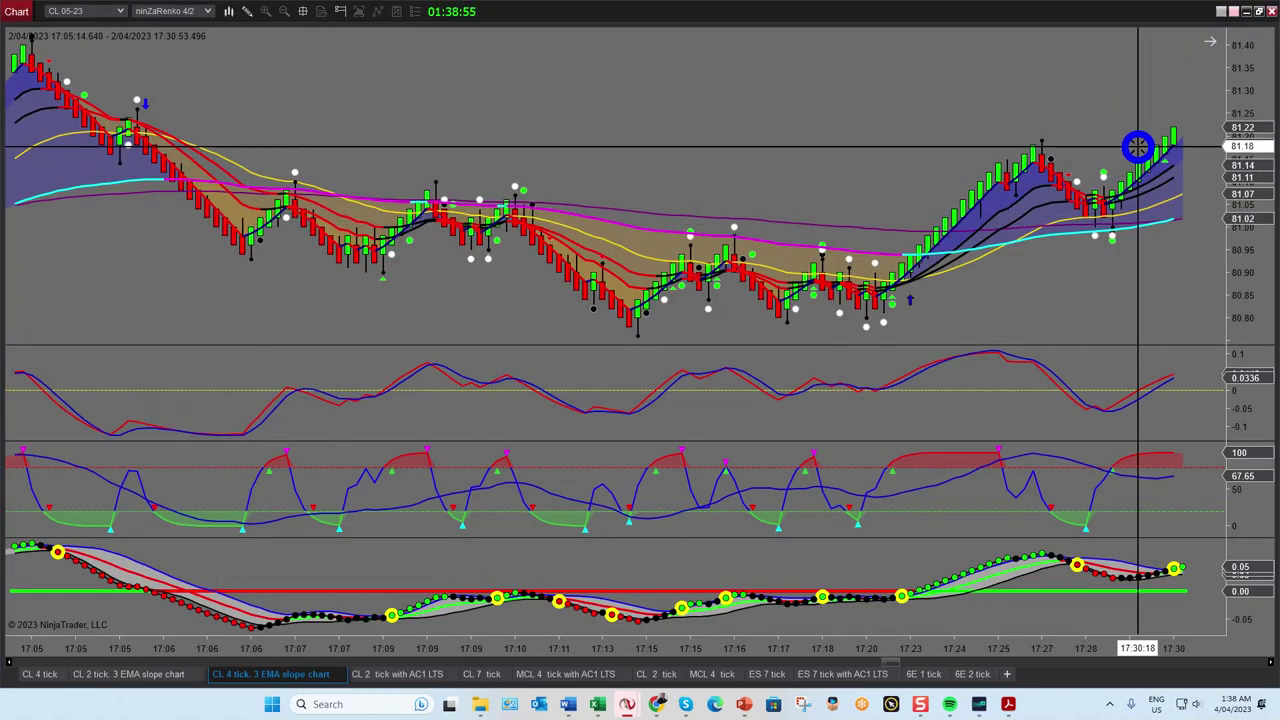
click(1258, 11)
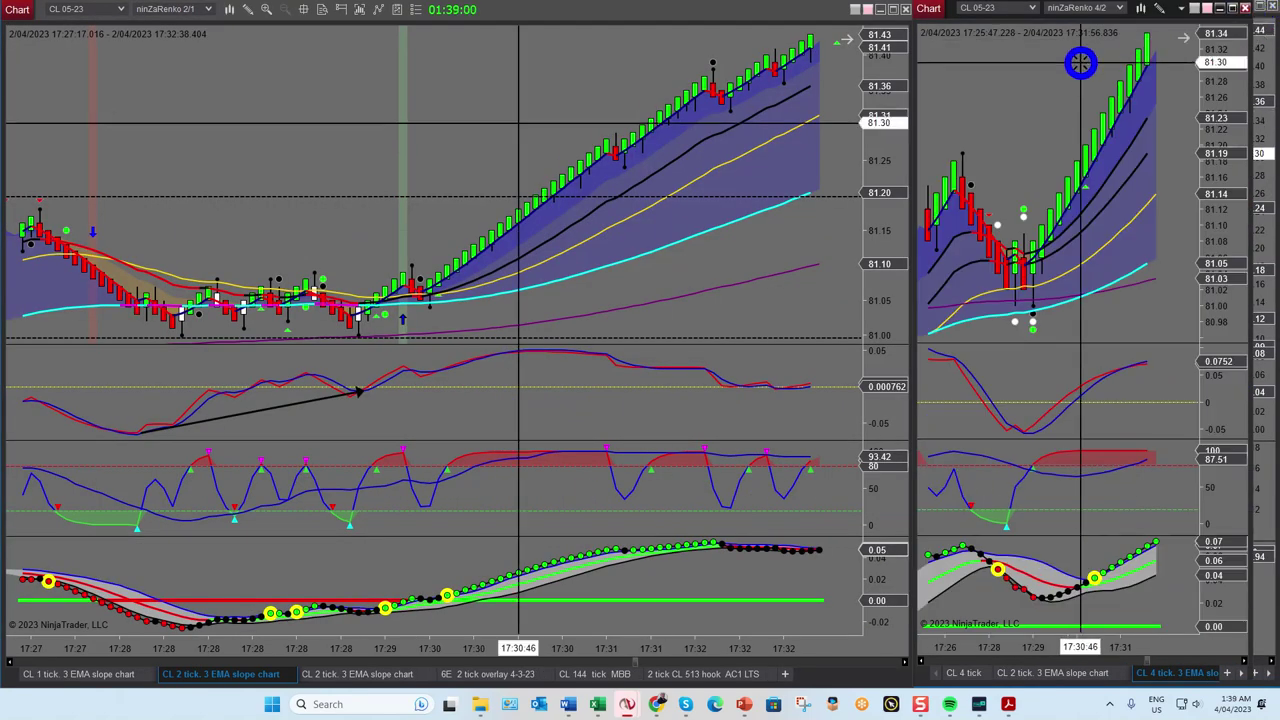
scroll(708, 257, up, 5)
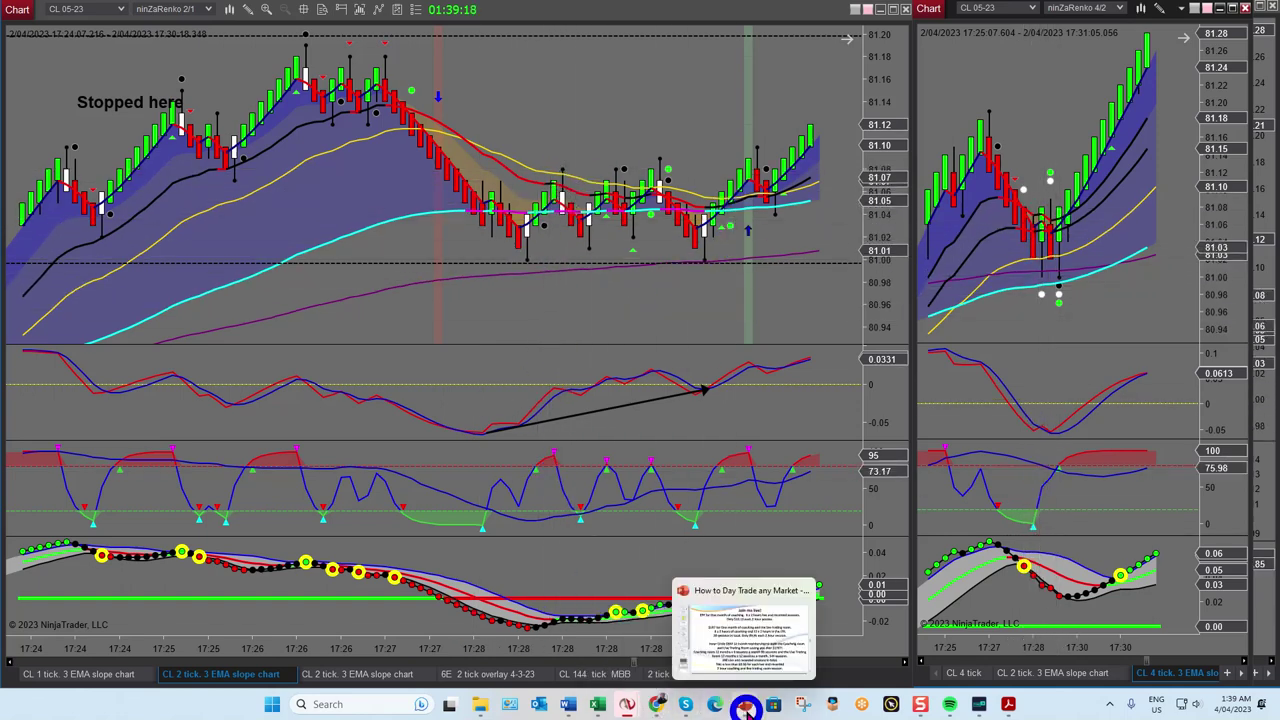
Show the "Join me live!" slide in PowerPoint, and switch to Google Drive in Chrome to open the Members Only folder.
click(745, 707)
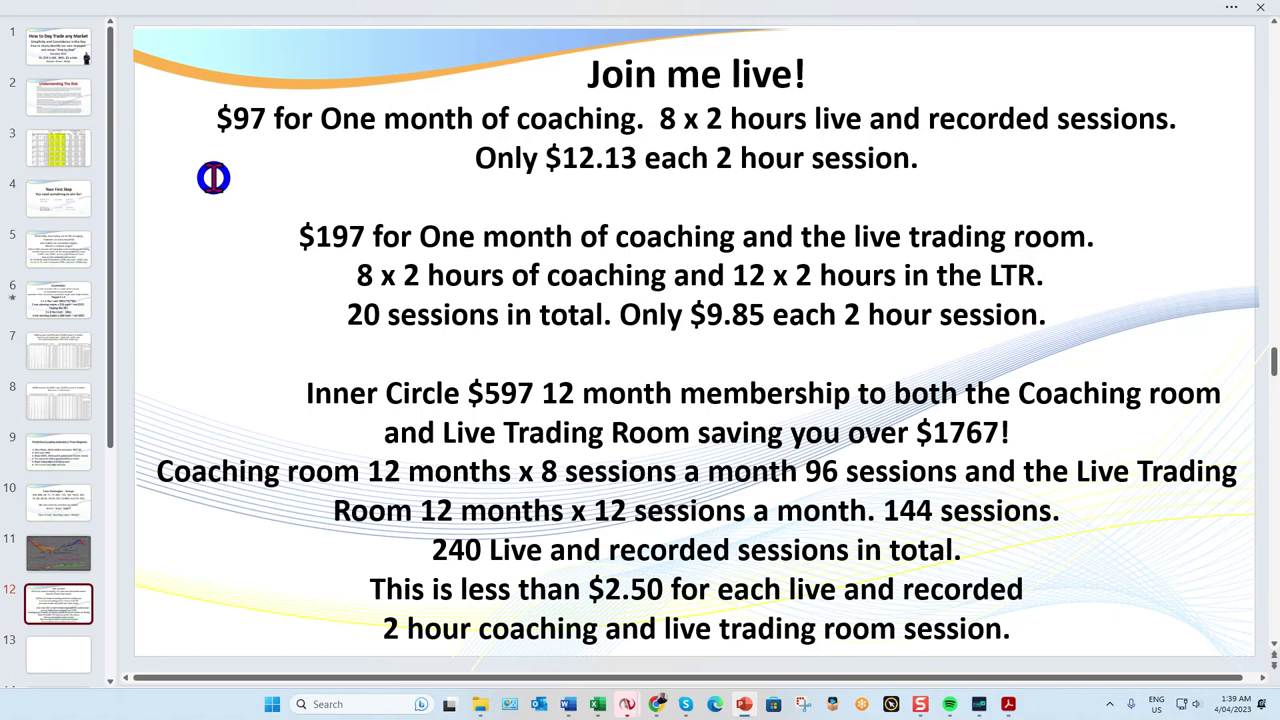
click(656, 704)
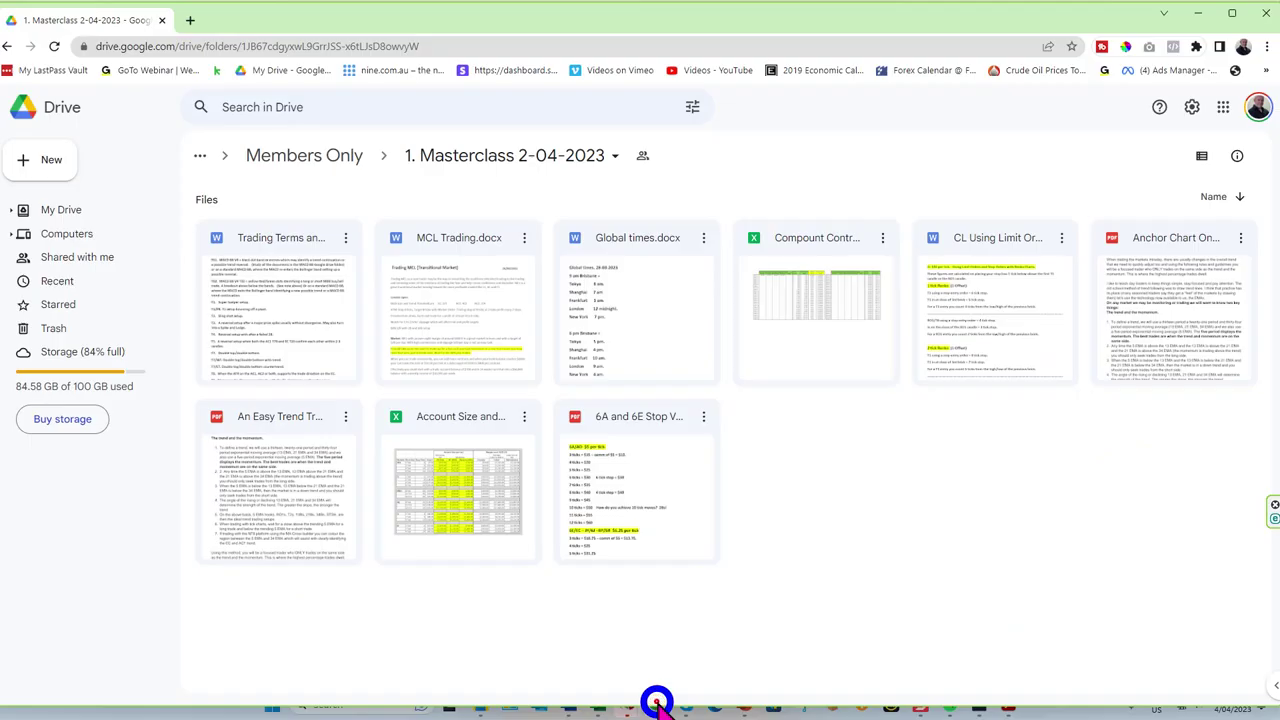
click(340, 158)
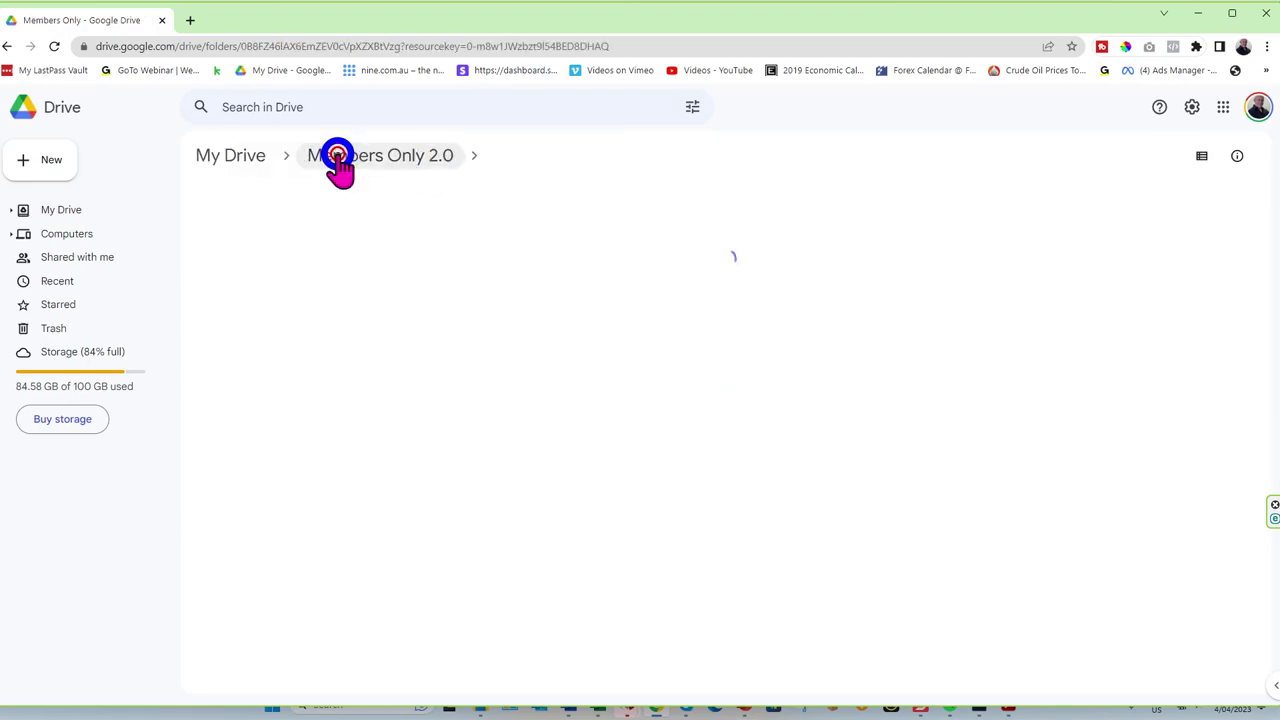
Bring the browser window with the Coaching Handouts folder onto the main screen and maximize it.
drag(683, 23, 1279, 23)
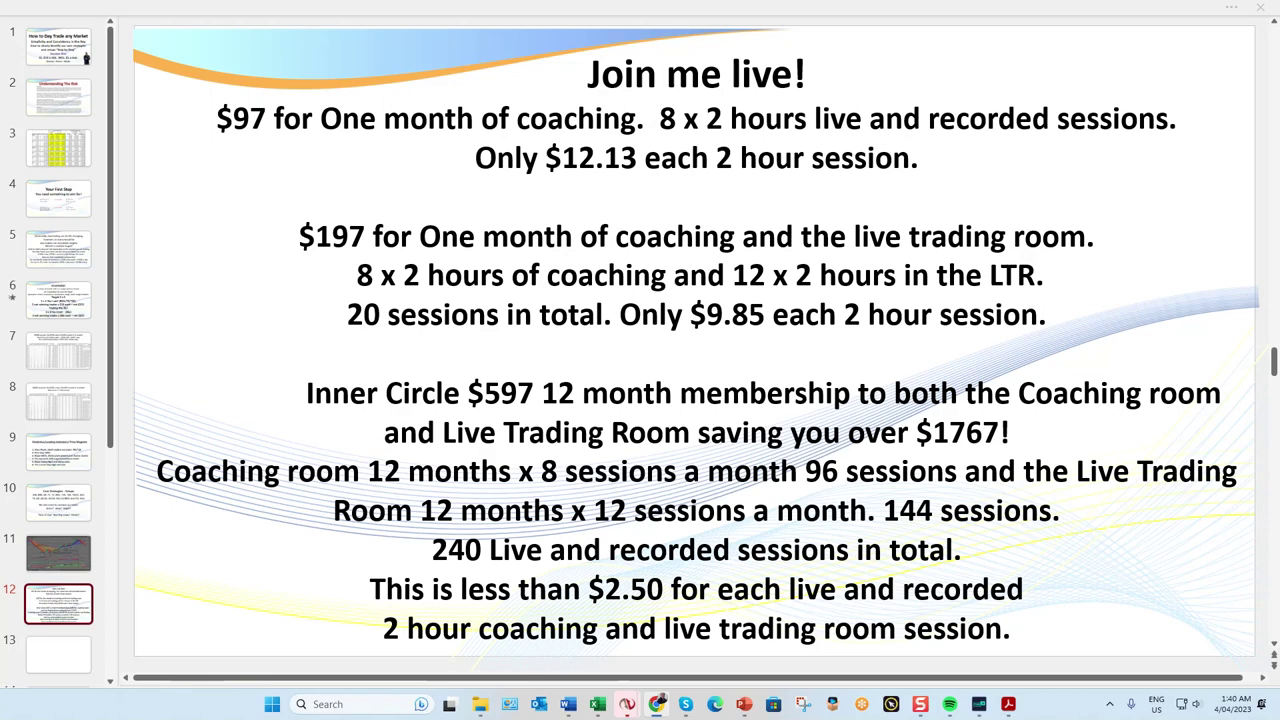
key(alt+Tab)
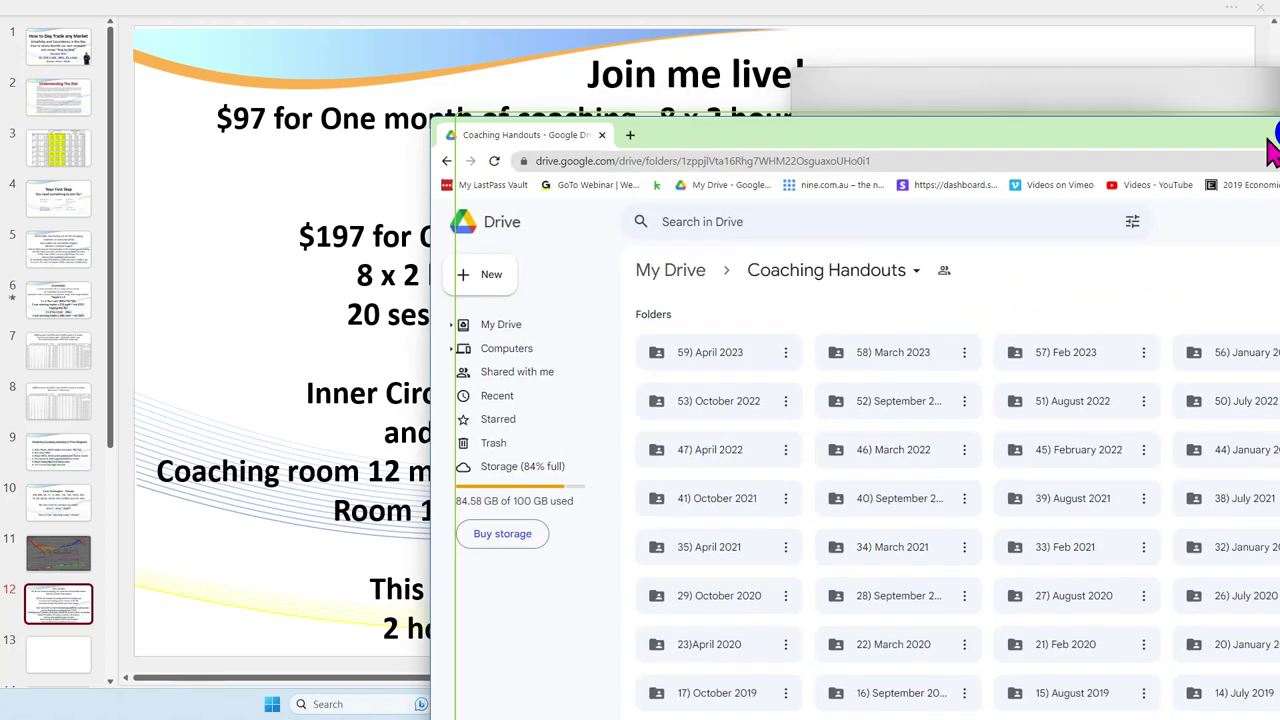
drag(1266, 140, 800, 65)
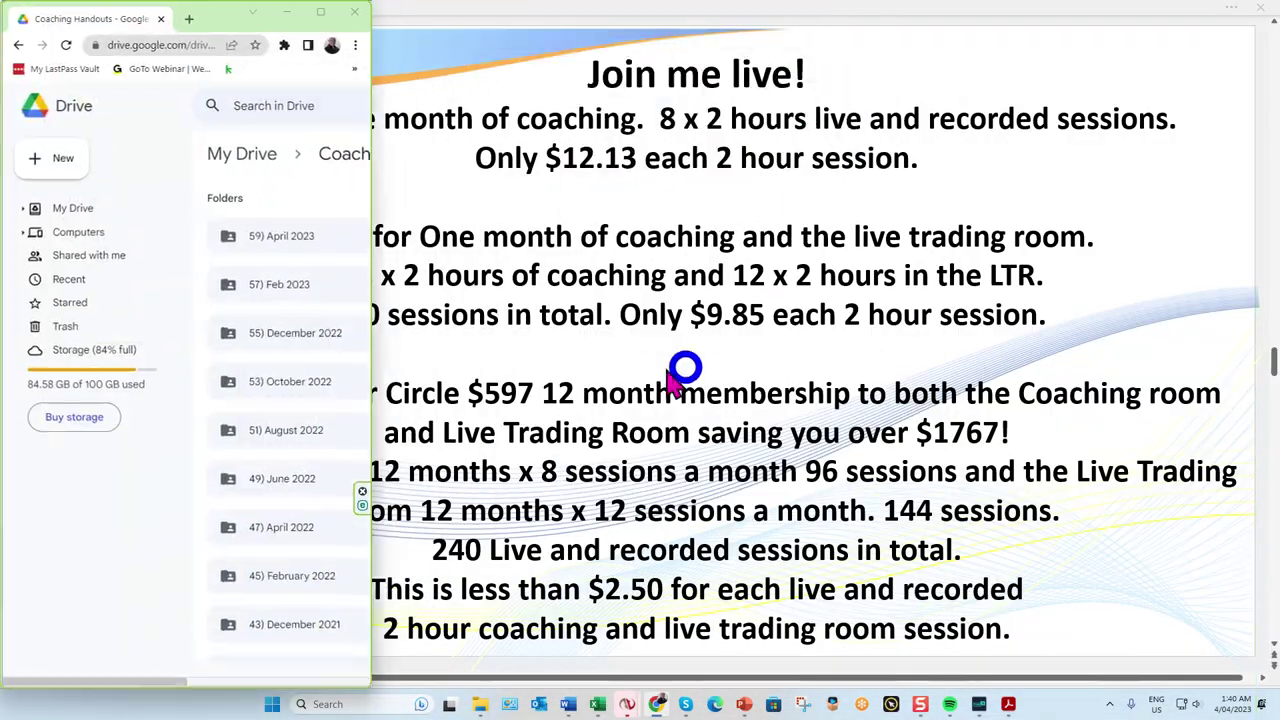
click(280, 191)
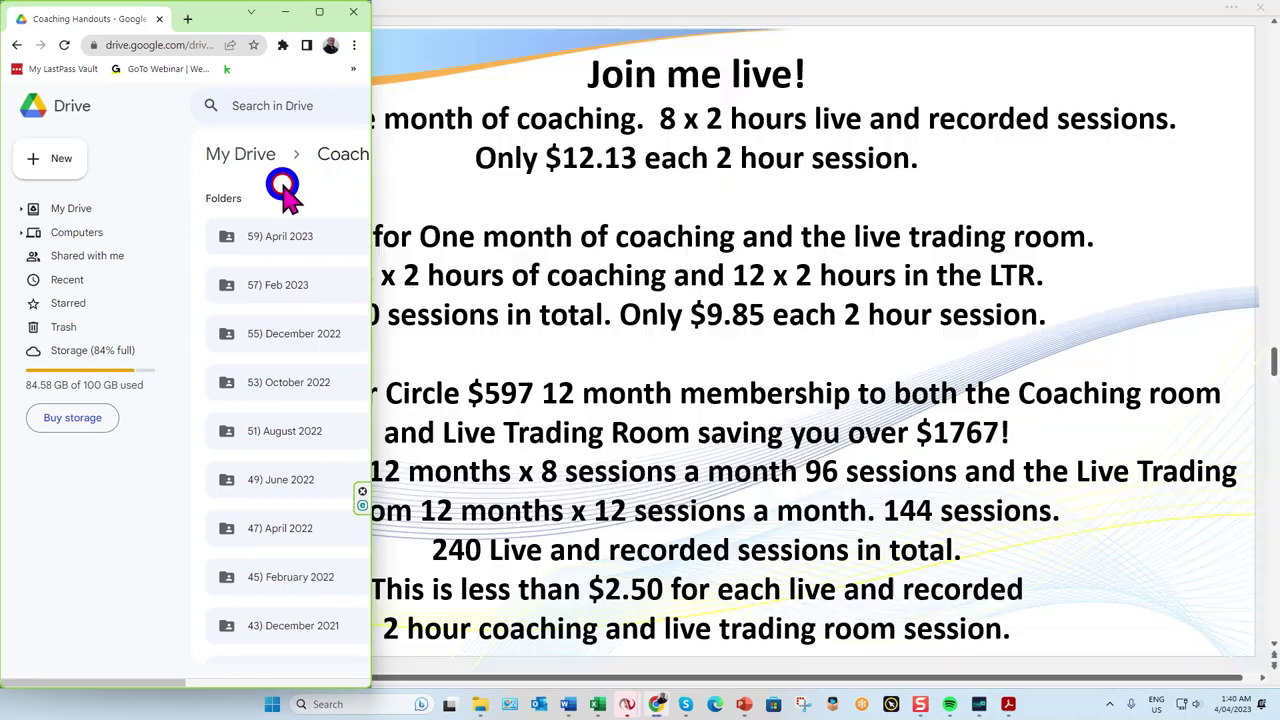
click(318, 14)
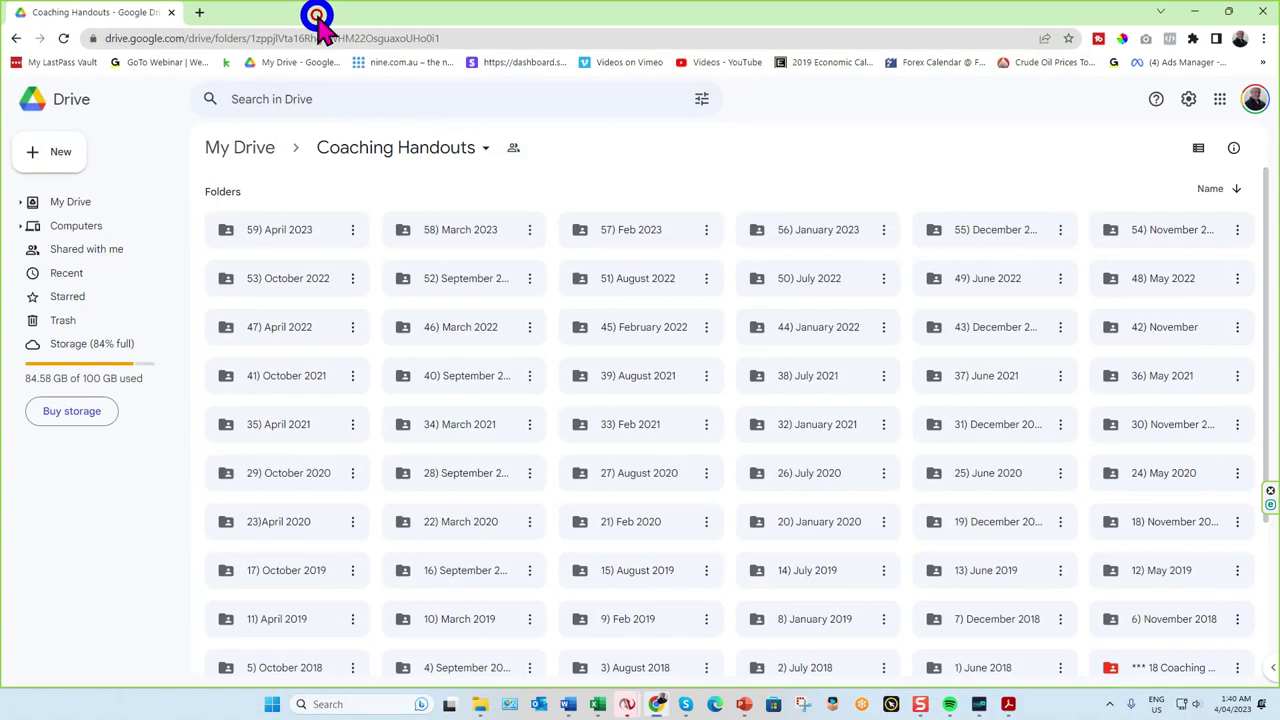
Look through the monthly folders and loose files in Coaching Handouts.
scroll(849, 557, down, 2)
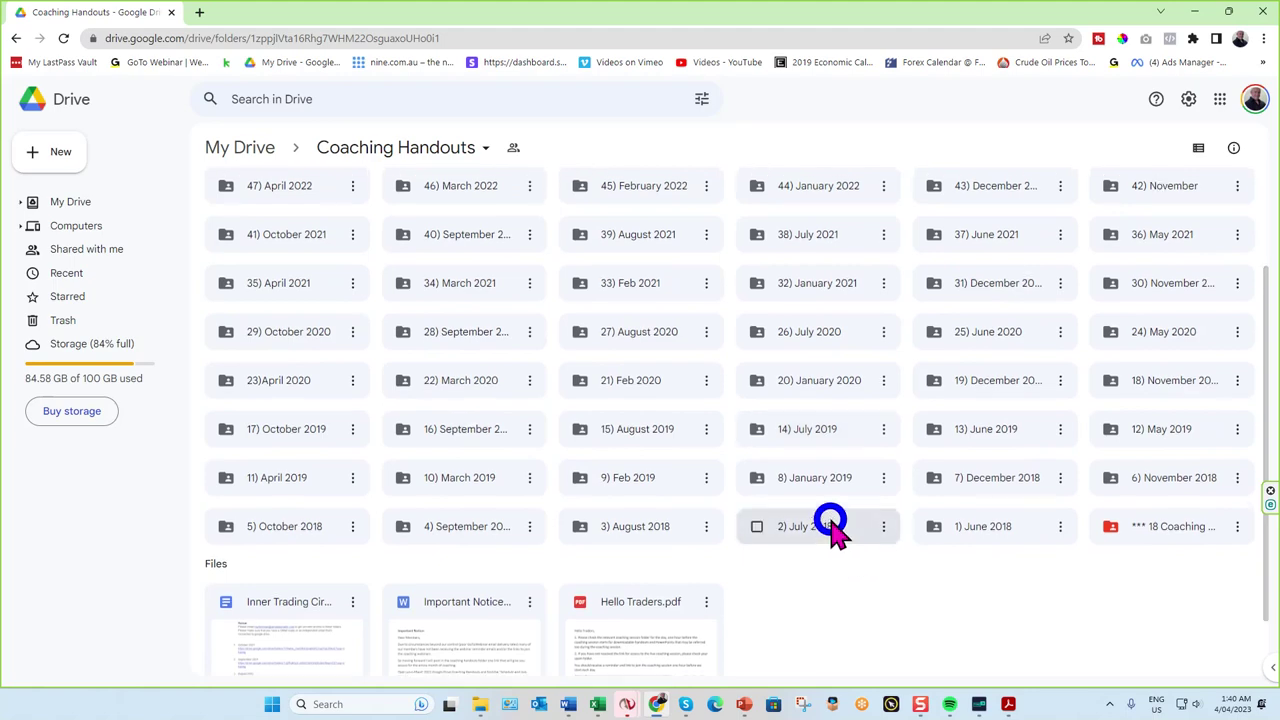
scroll(860, 490, up, 2)
scroll(850, 520, down, 2)
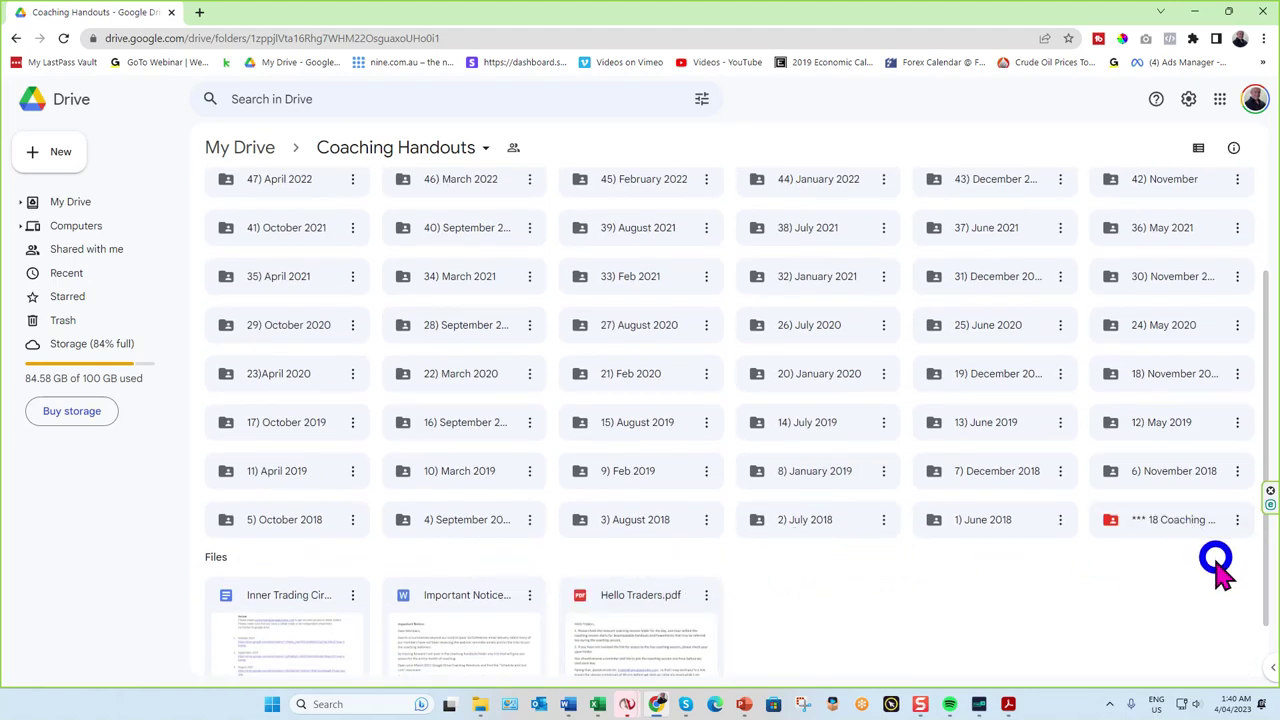
scroll(930, 583, up, 3)
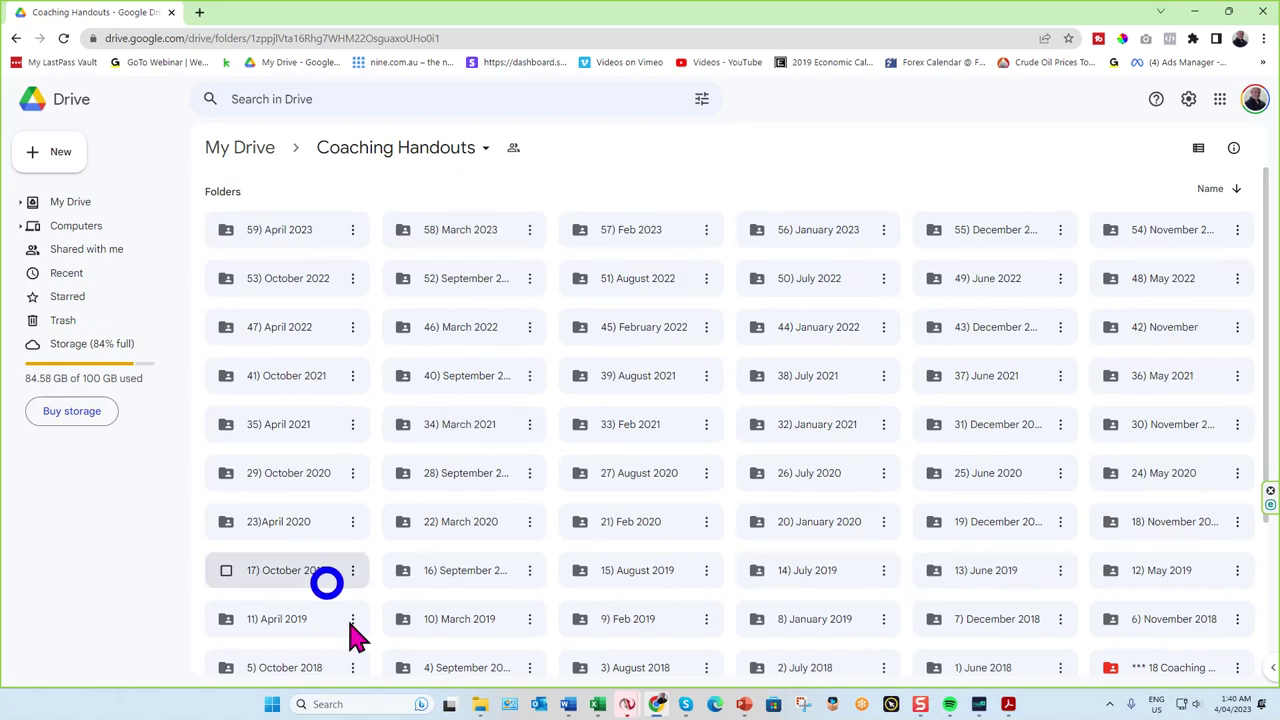
Open the Session 1 folder inside 59) April 2023 and look through its handouts.
double_click(288, 248)
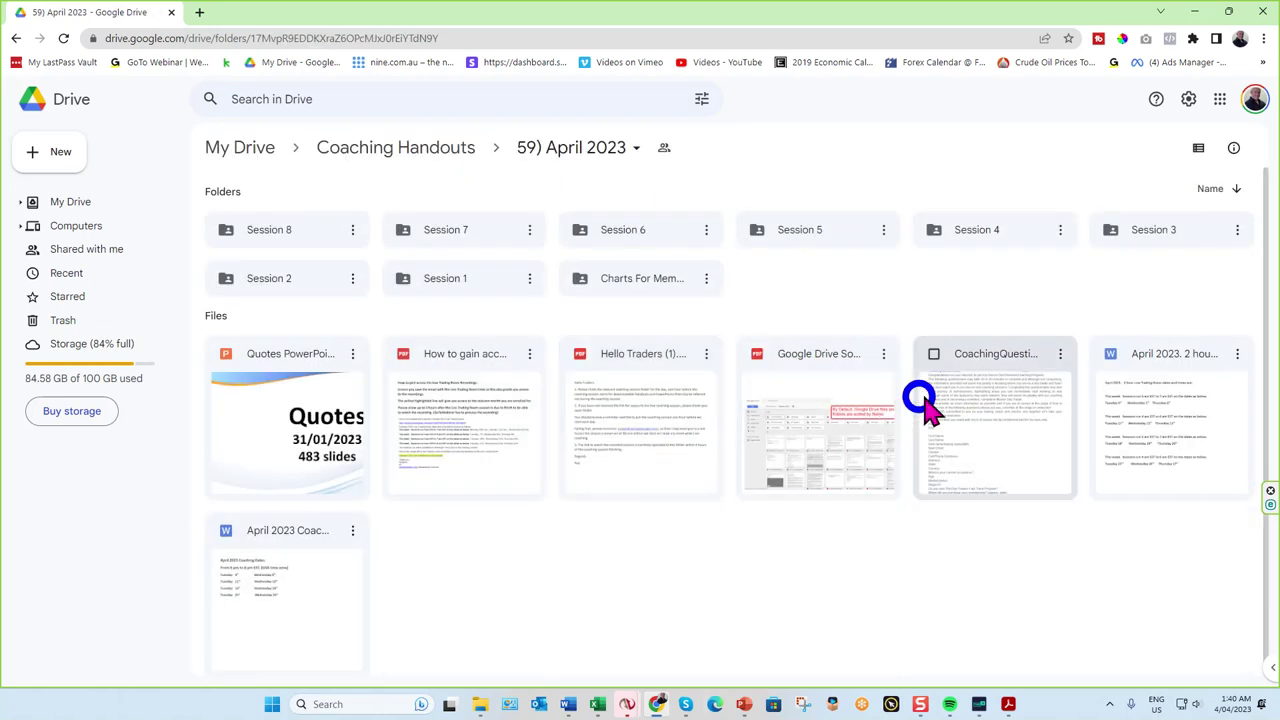
click(470, 285)
double_click(470, 285)
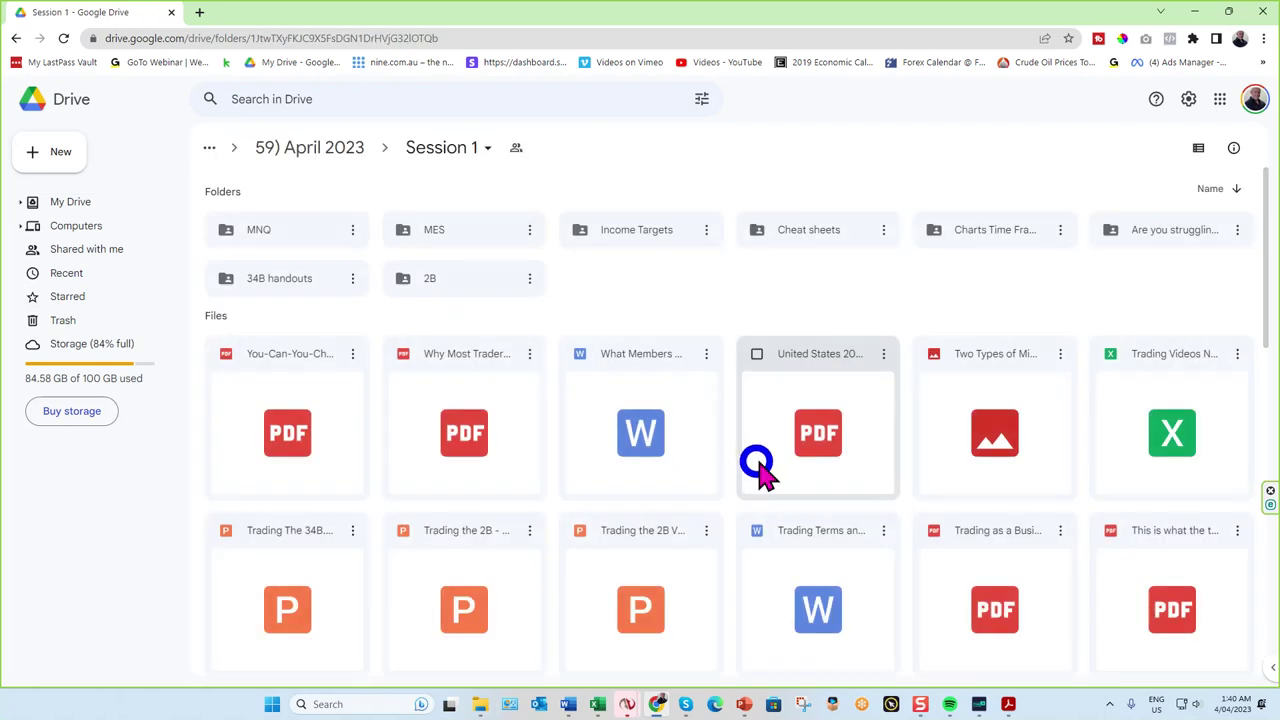
scroll(710, 500, down, 6)
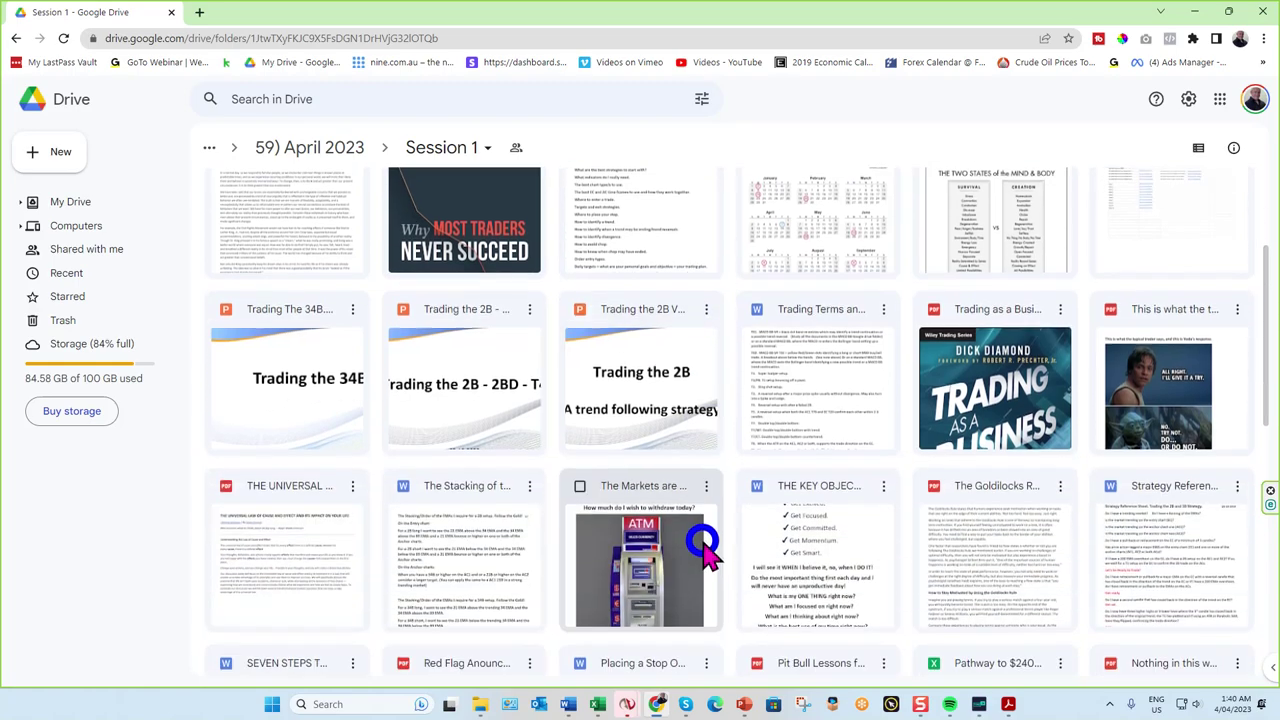
scroll(700, 595, up, 6)
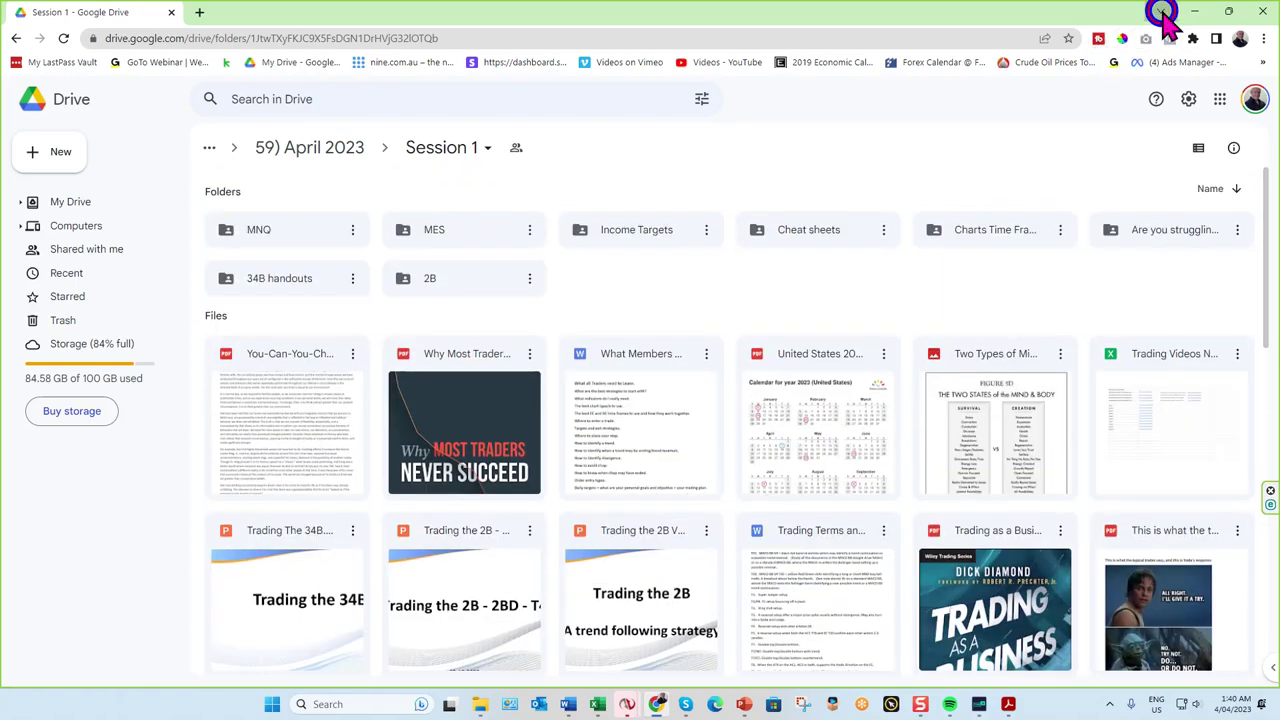
Minimize the browser to return to the "Join me live!" slide in PowerPoint.
click(1160, 12)
click(908, 29)
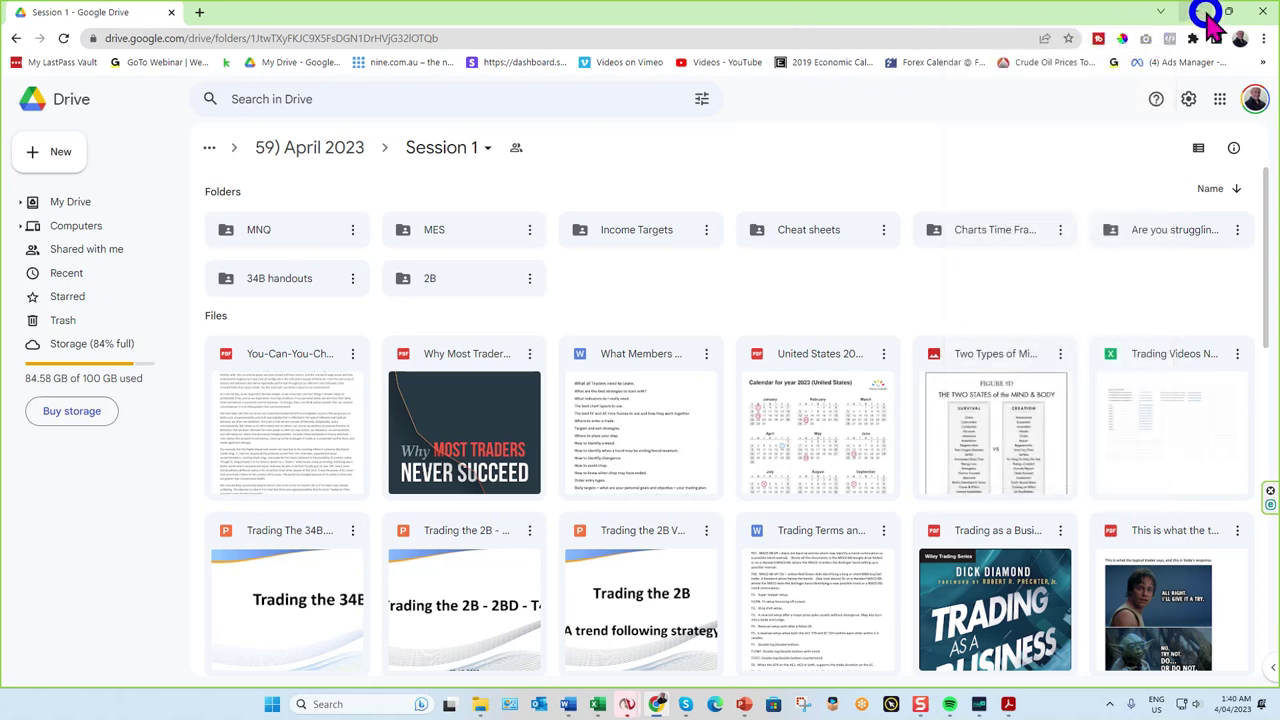
click(1200, 13)
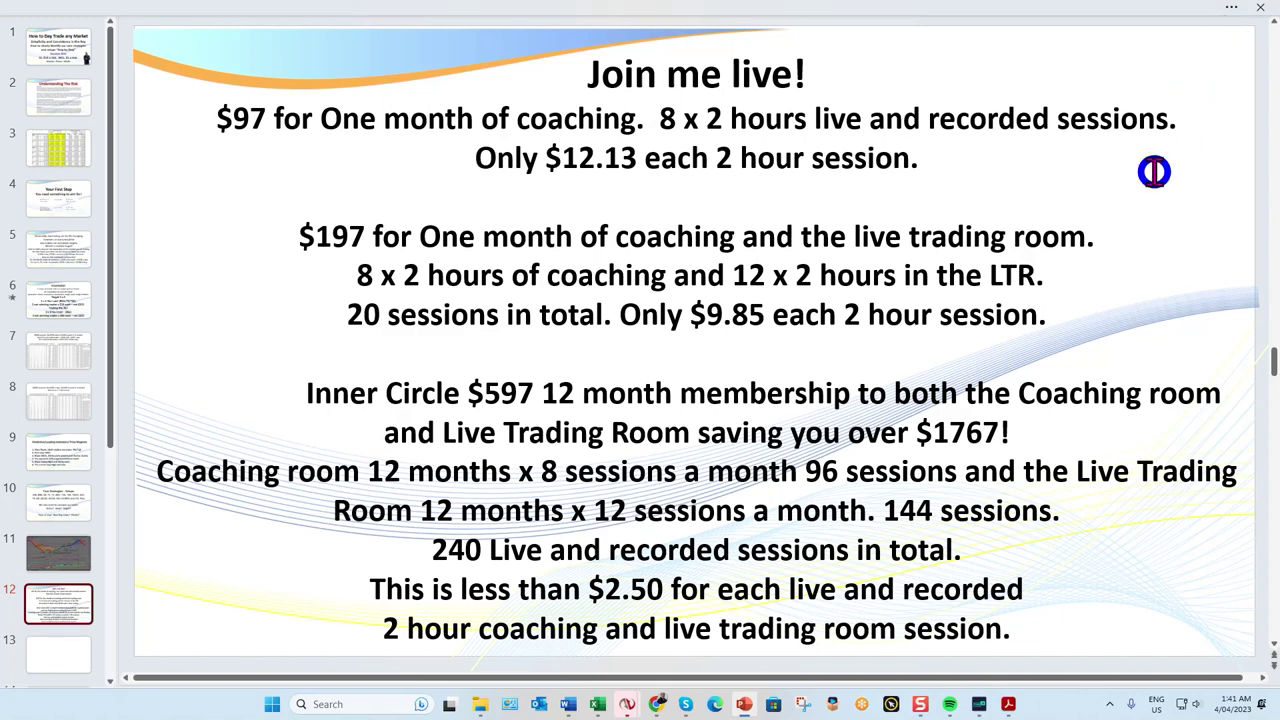
View the "Core Strategies - Setups" slide, return to "Join me live!", and minimize PowerPoint to get back to the NinjaTrader charts.
scroll(1154, 171, up, 2)
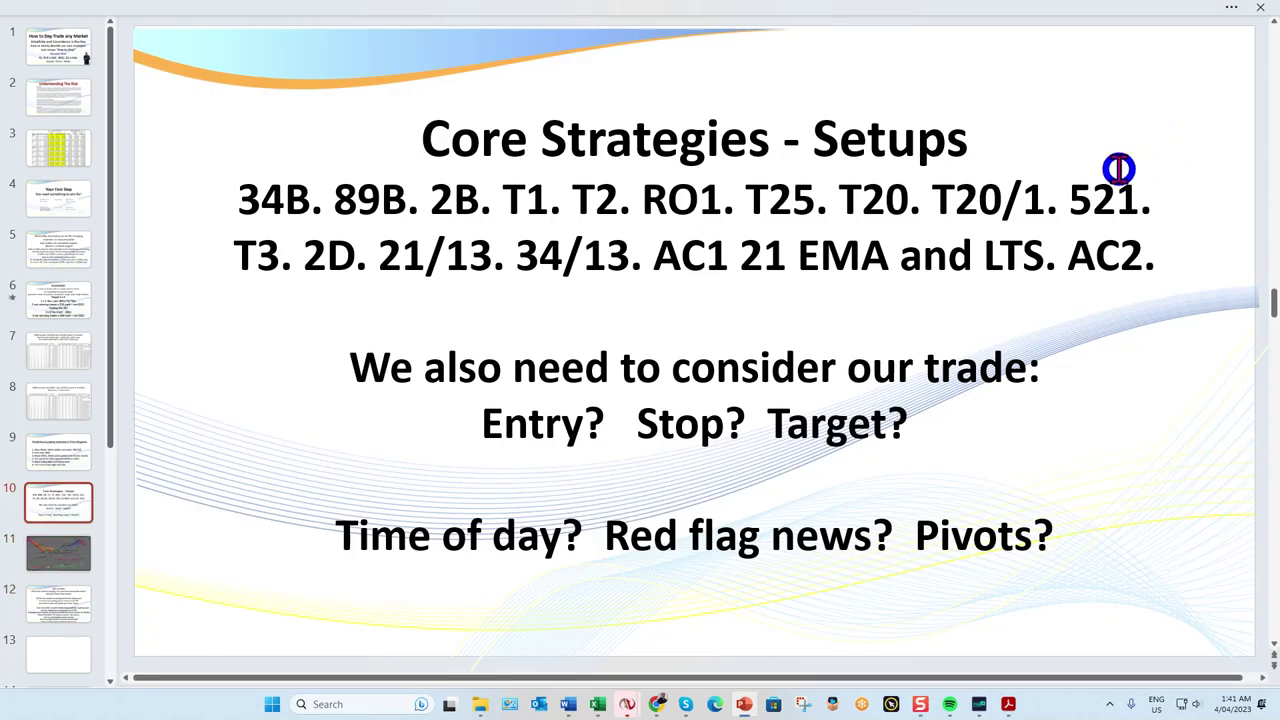
scroll(1120, 166, down, 1)
scroll(1118, 171, down, 1)
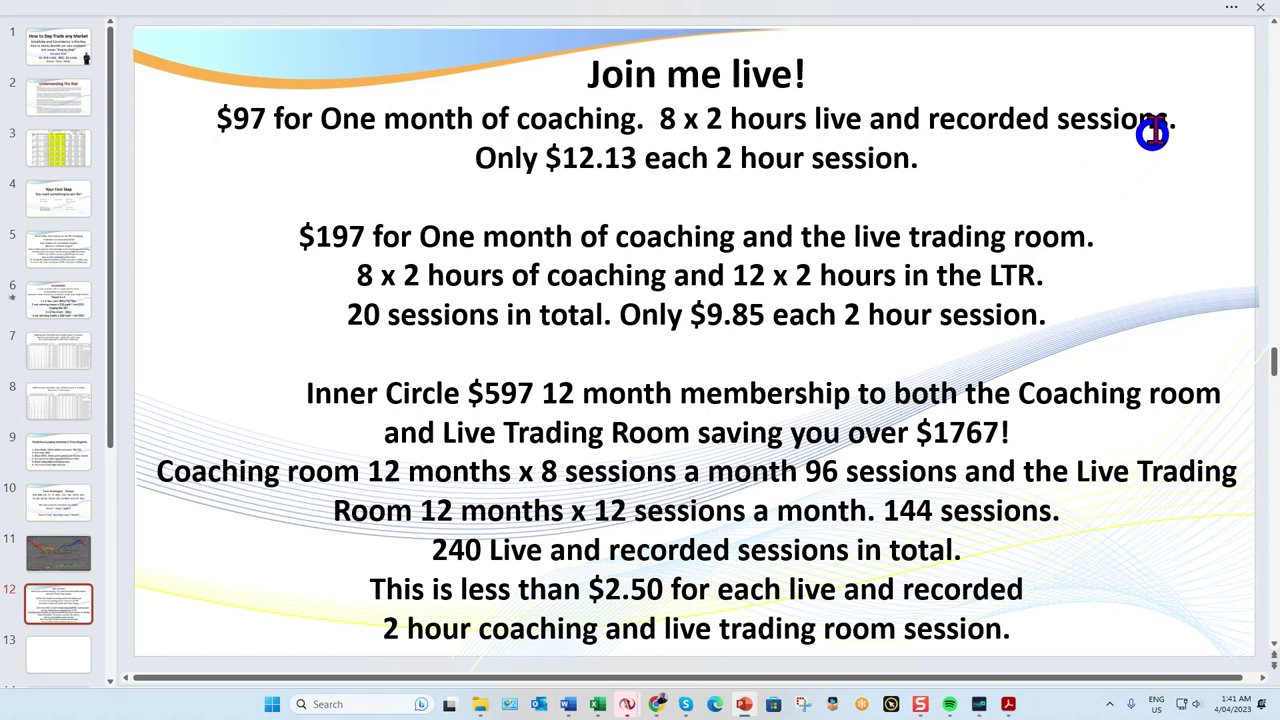
click(1228, 12)
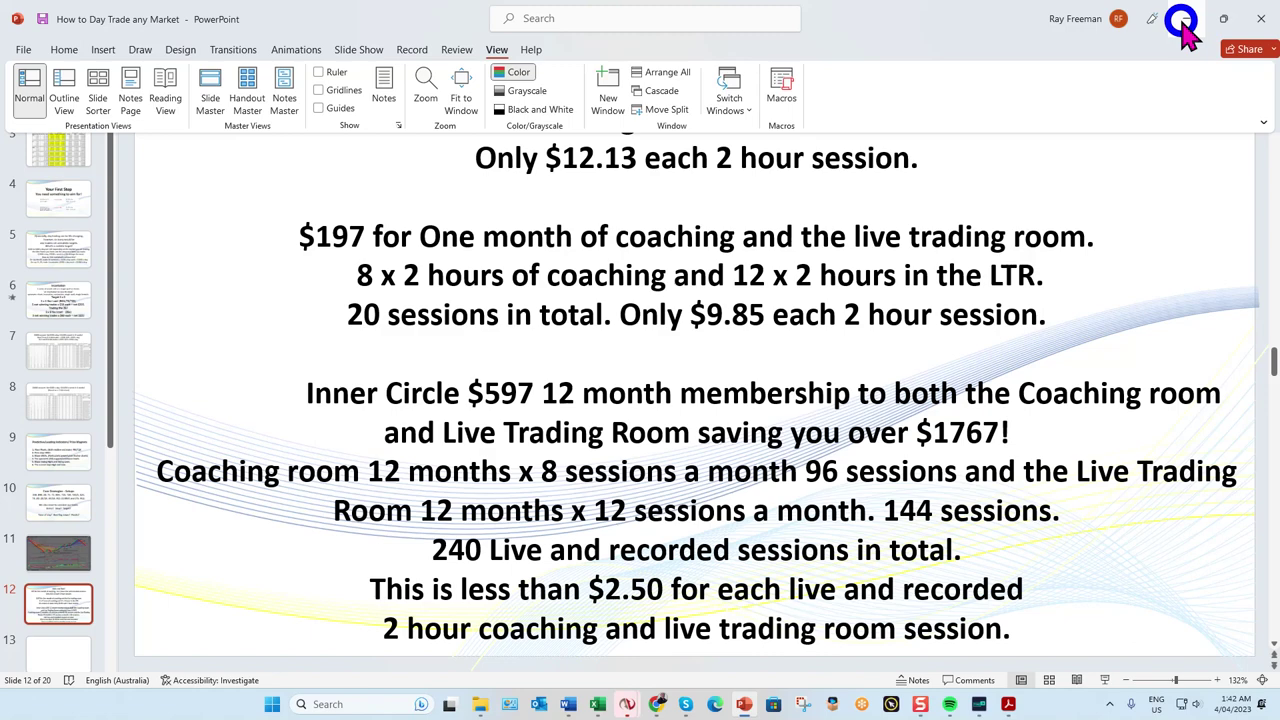
click(1183, 22)
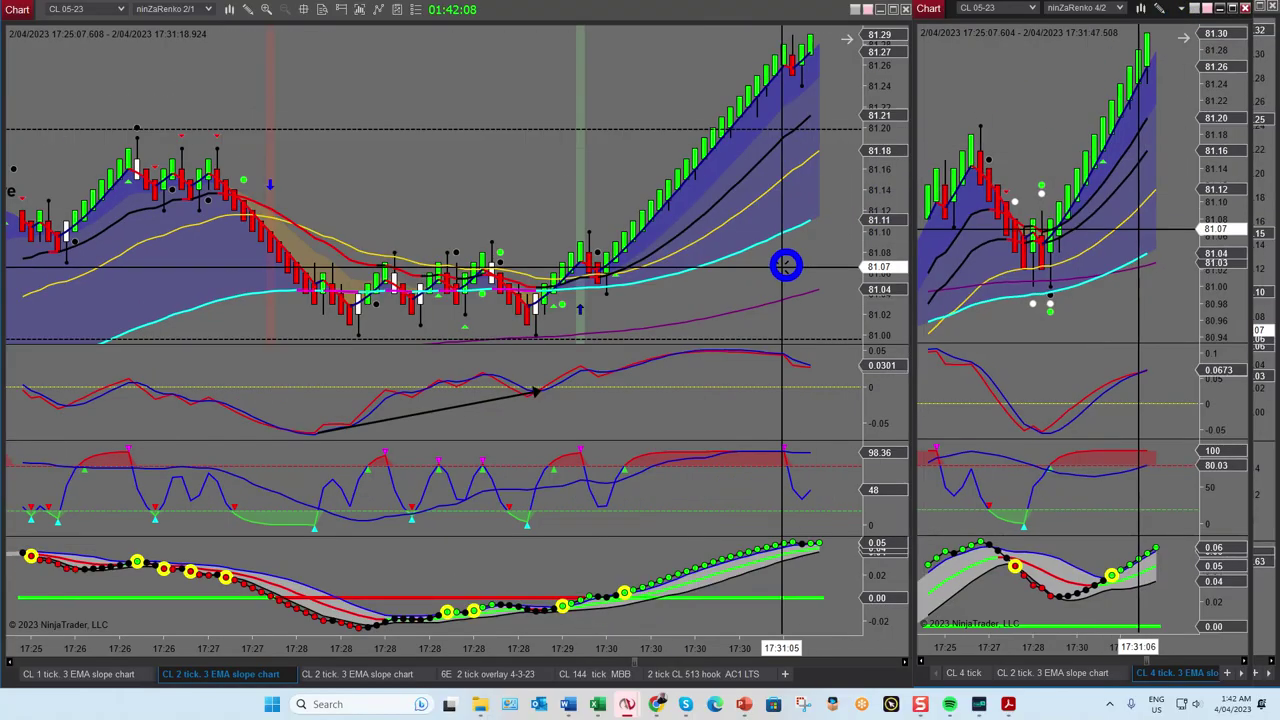